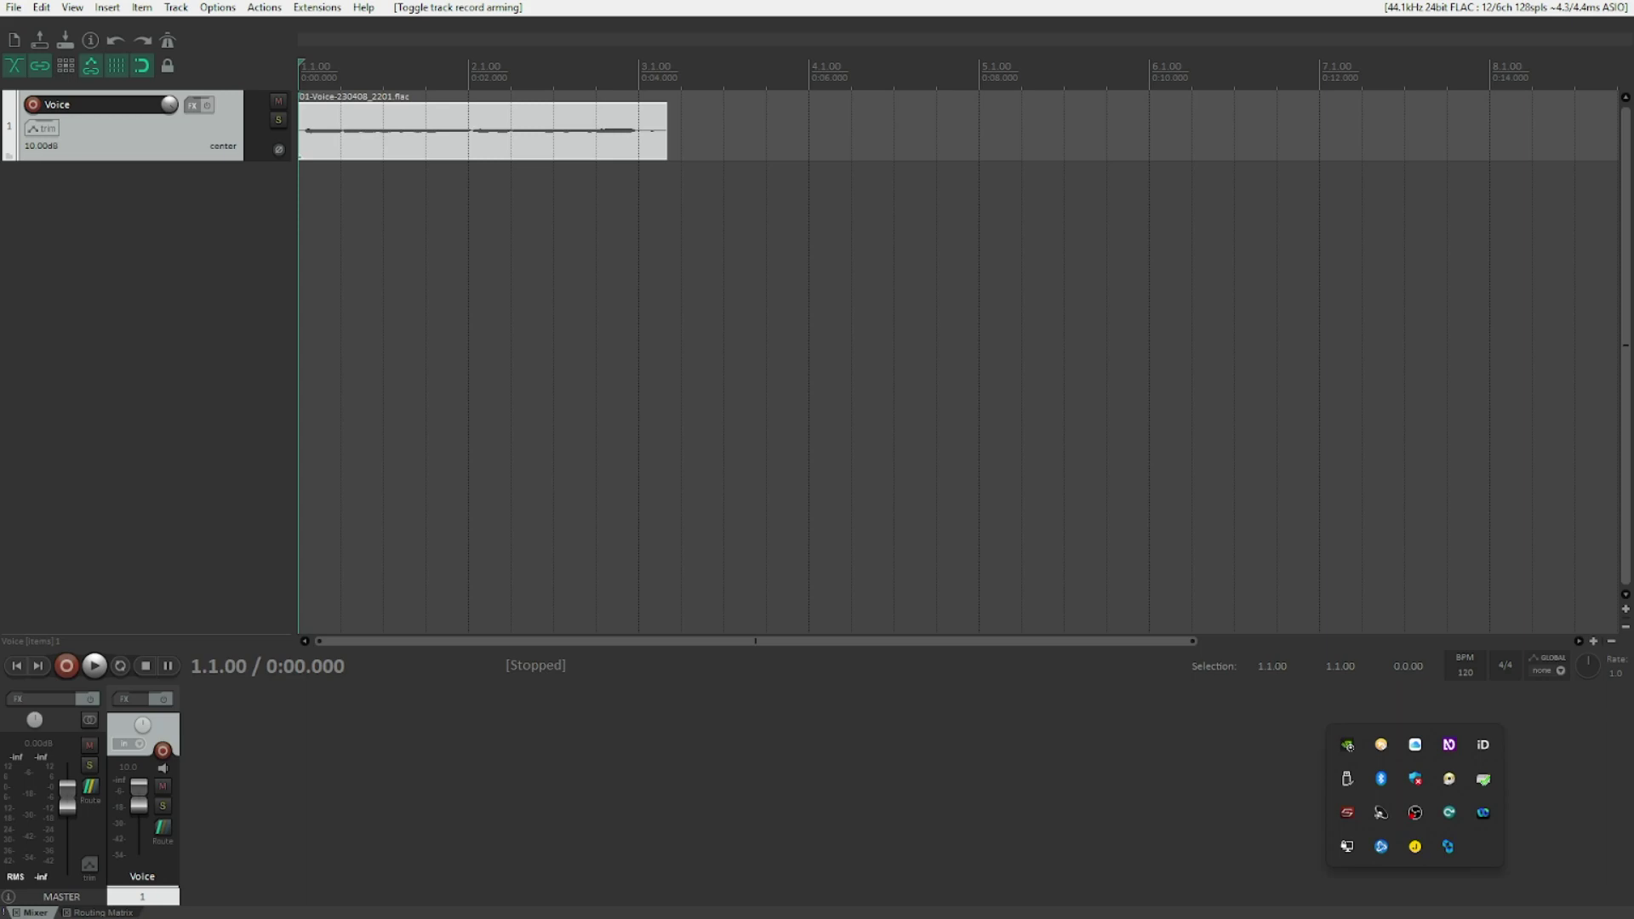
Play the Voice recording and add the VST3 Waves Tune Real-Time Mono effect to its track
key(space)
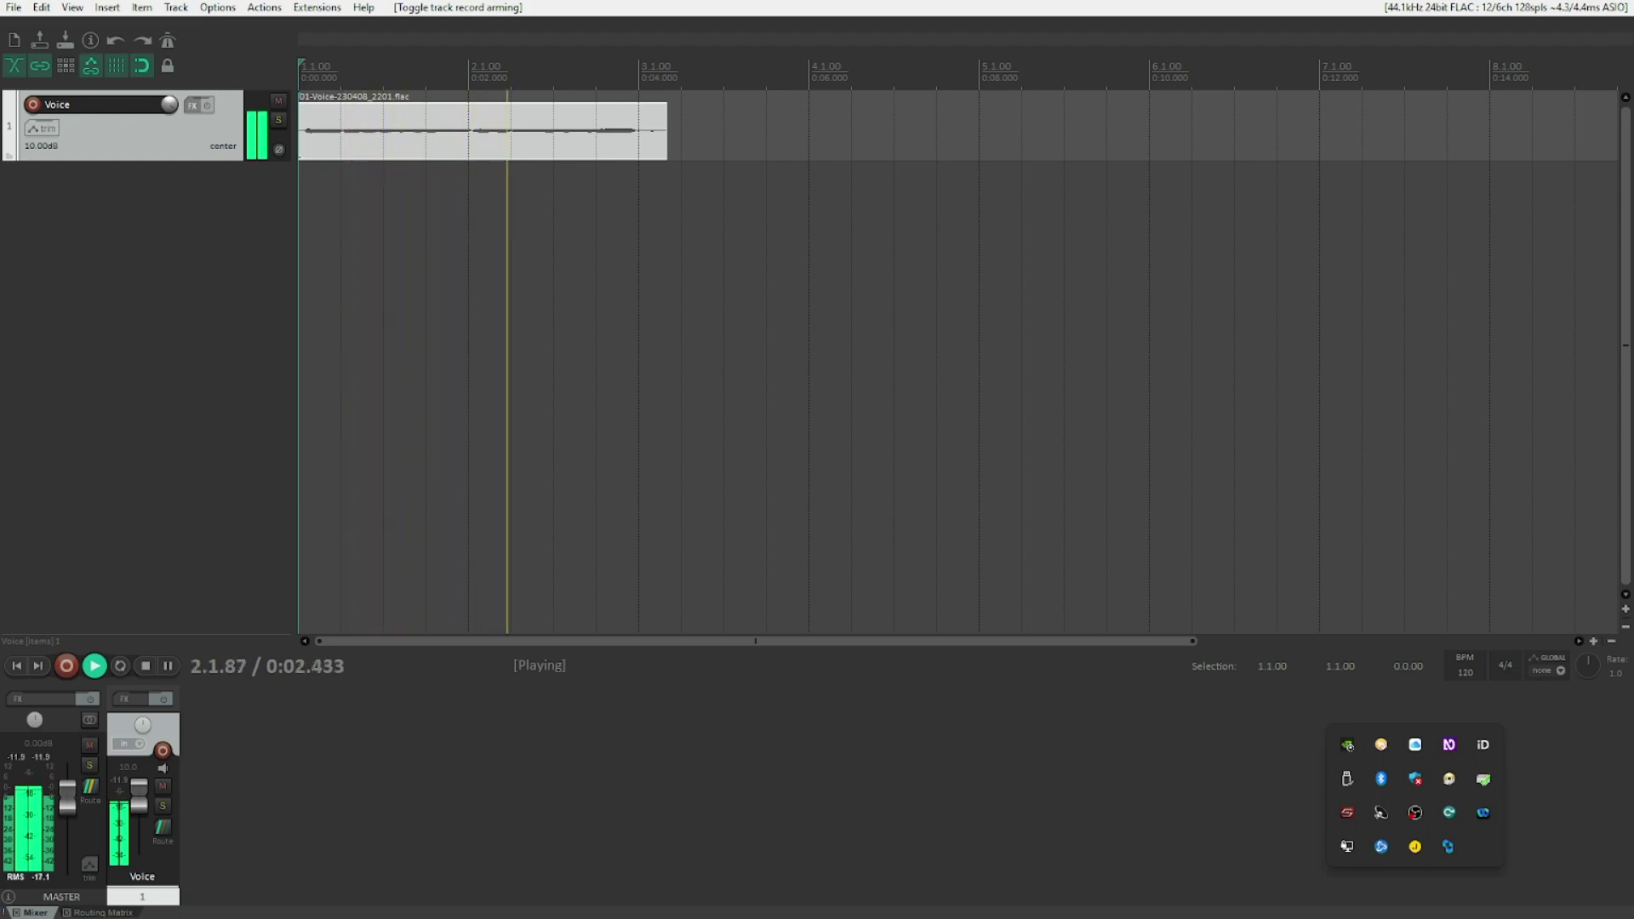
key(space)
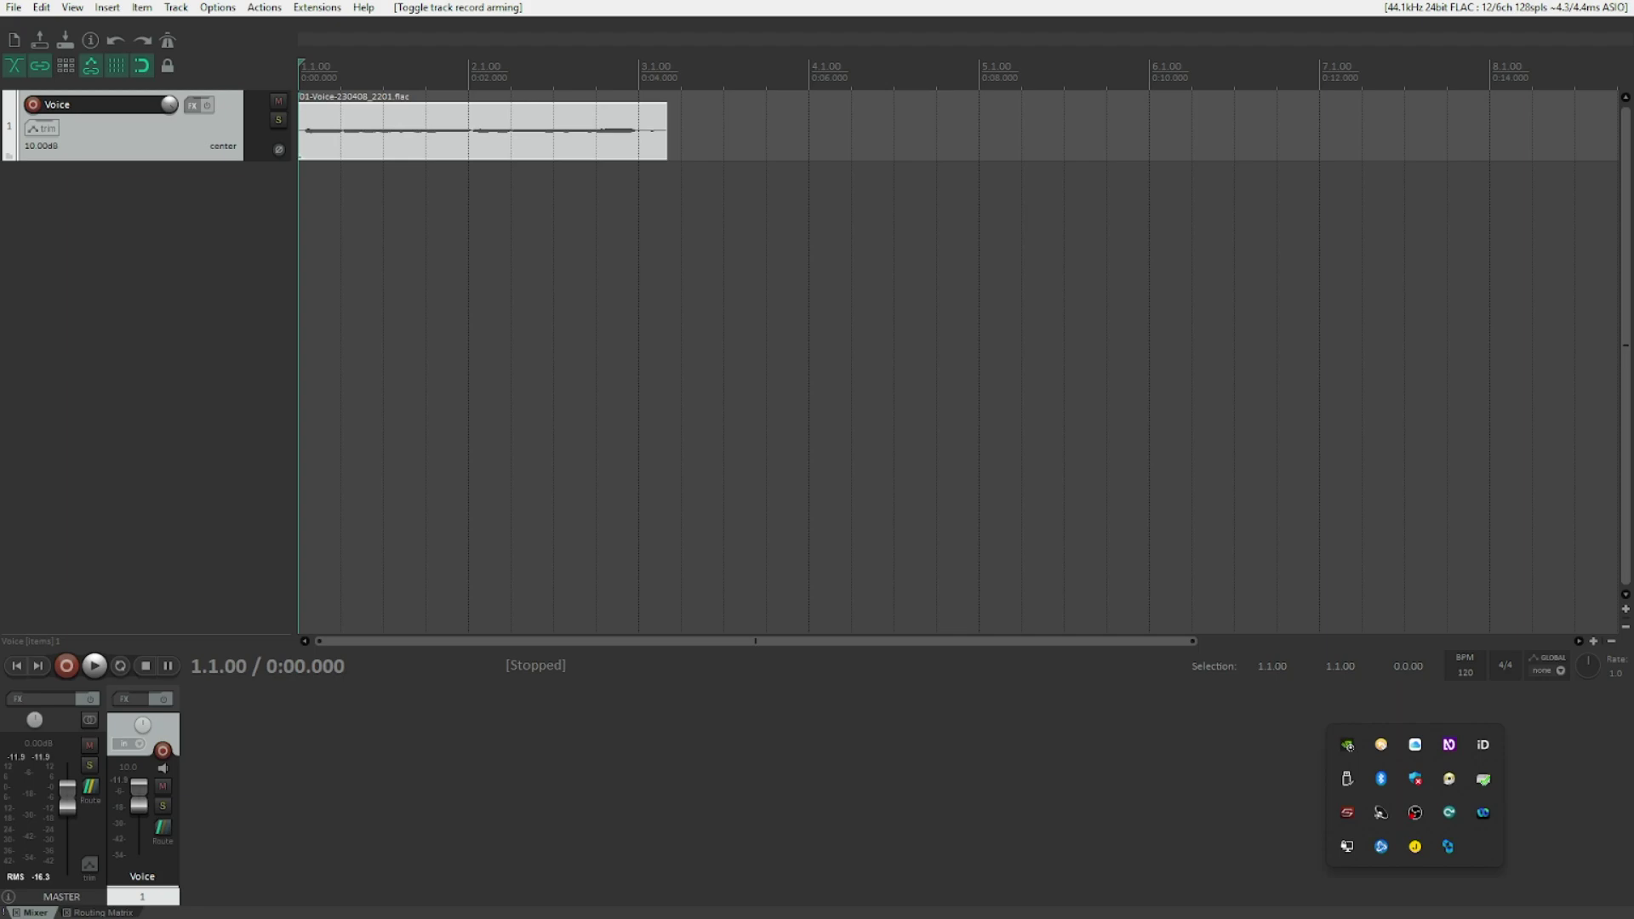
click(192, 104)
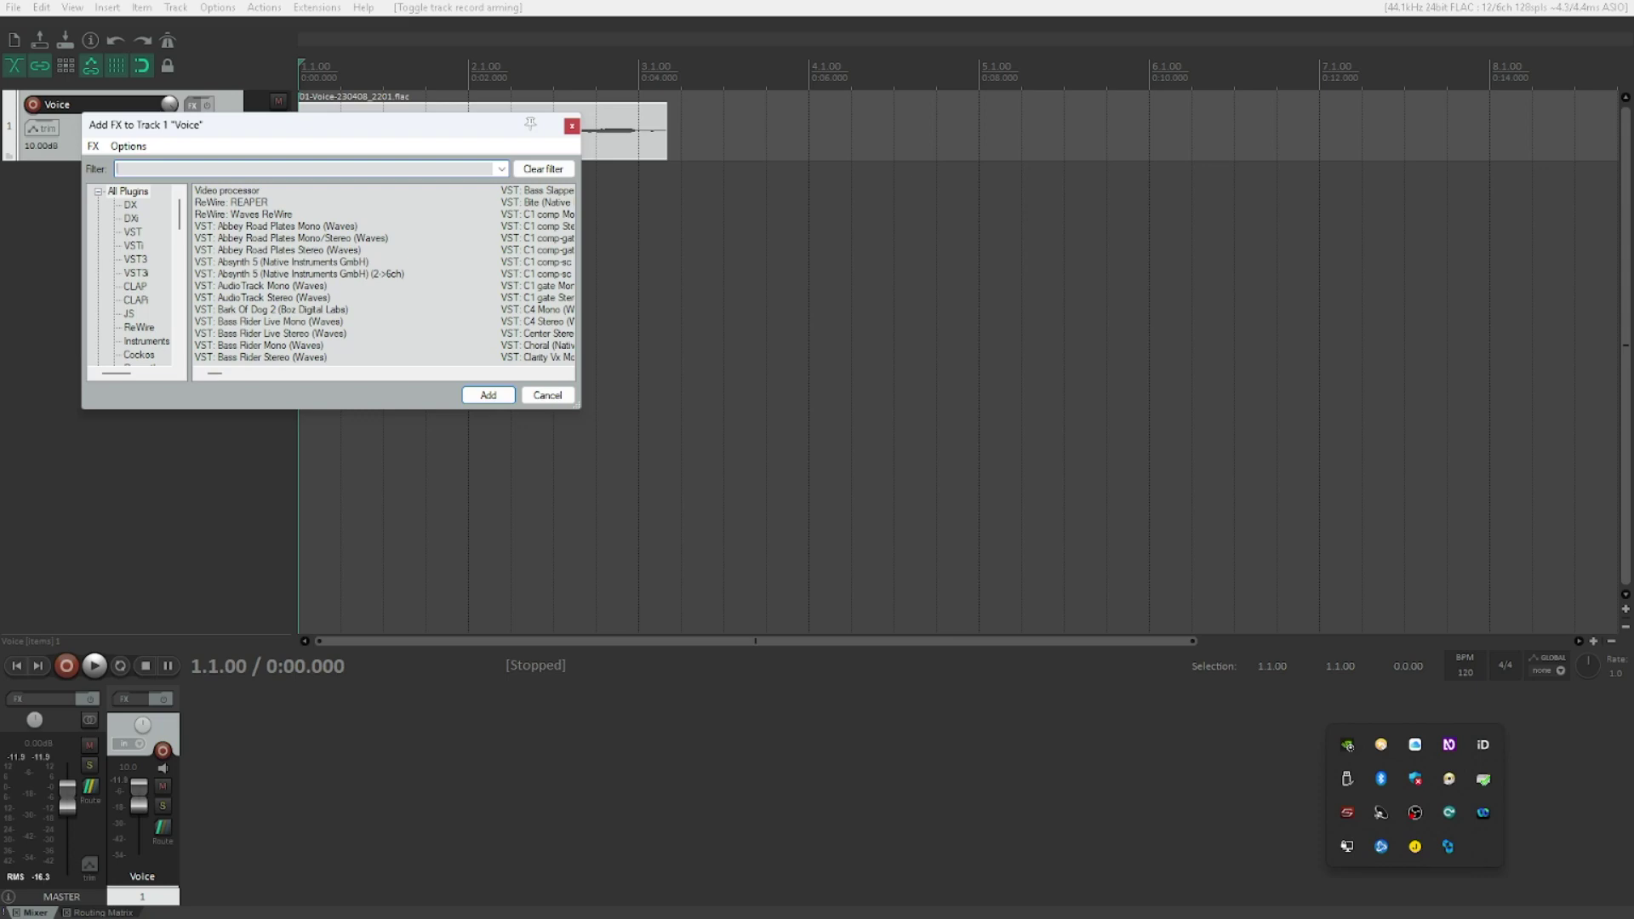
text(real)
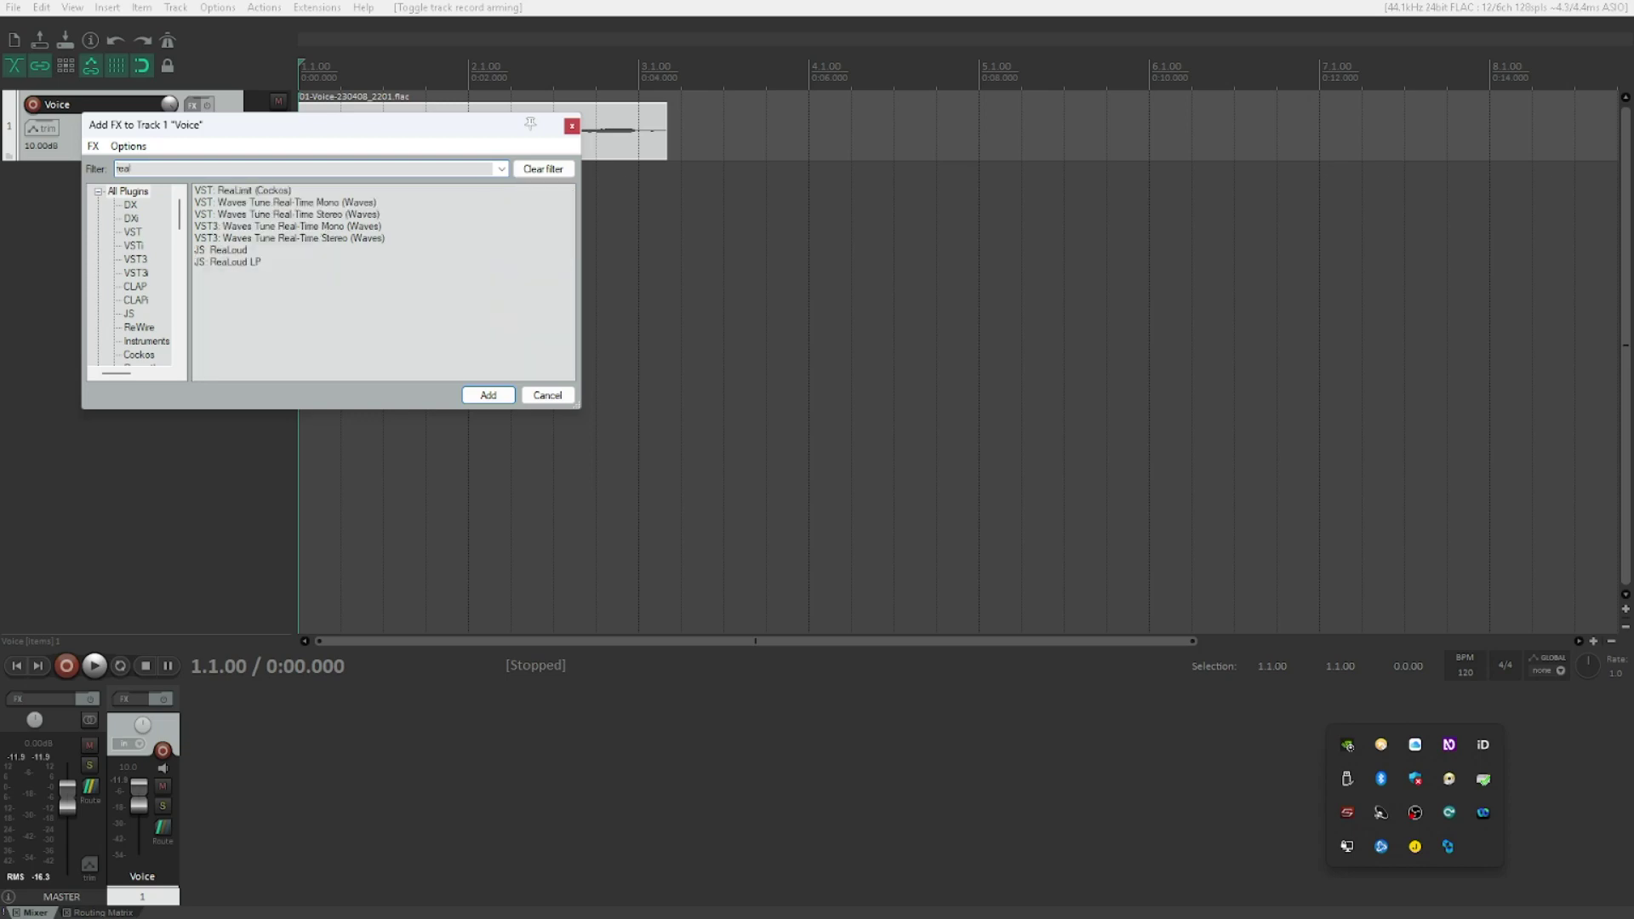
click(243, 190)
click(285, 202)
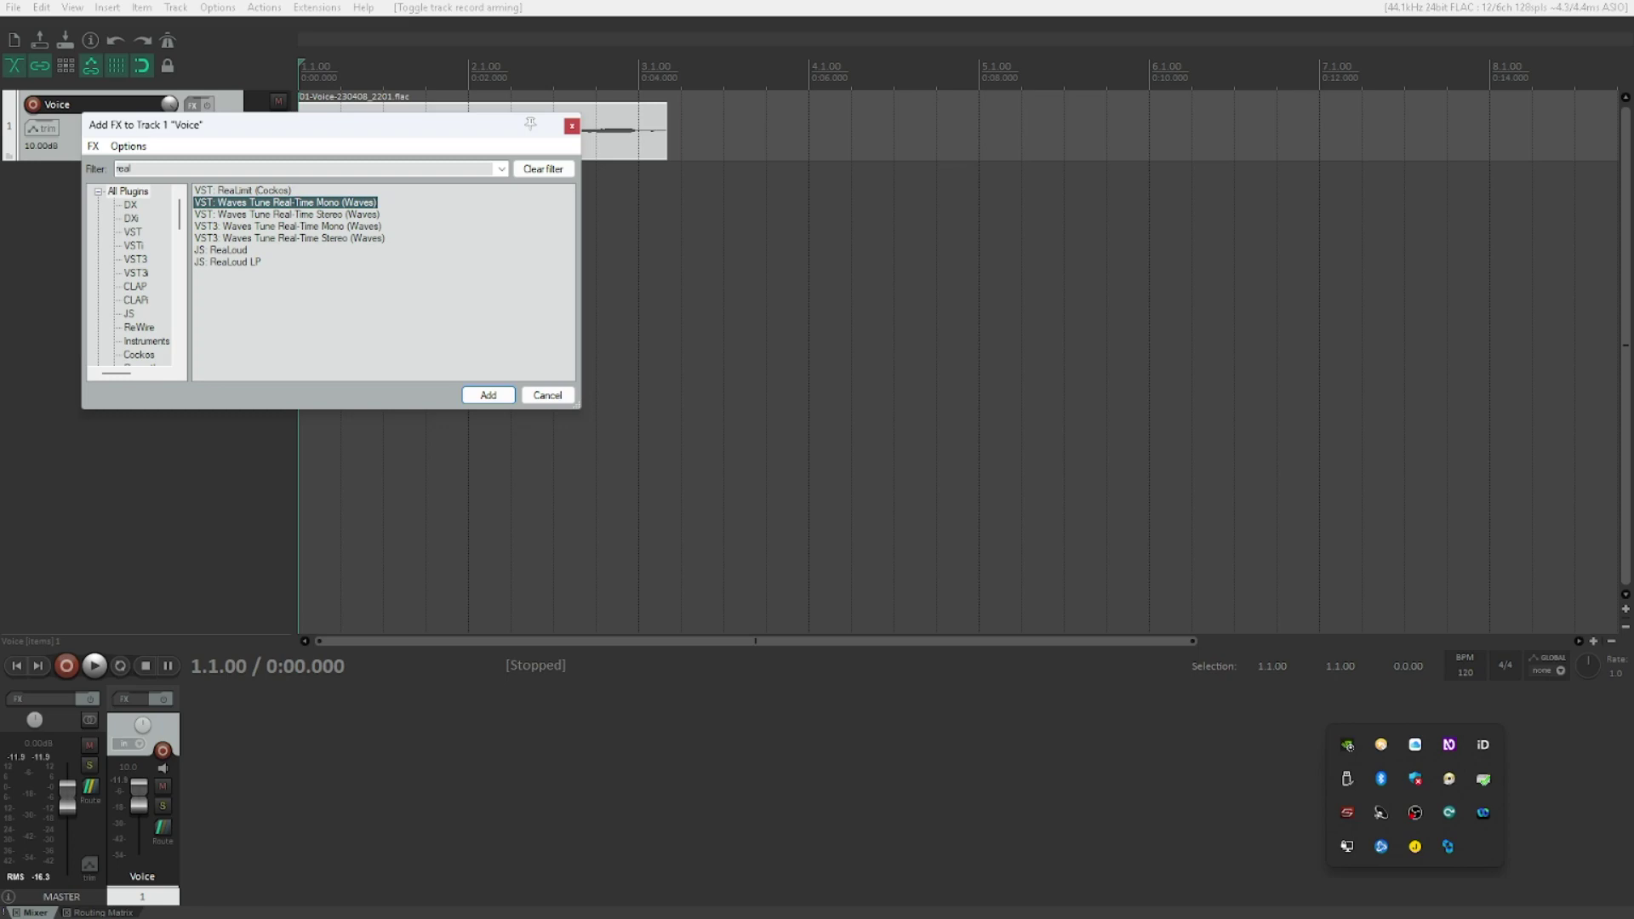
click(286, 214)
click(287, 226)
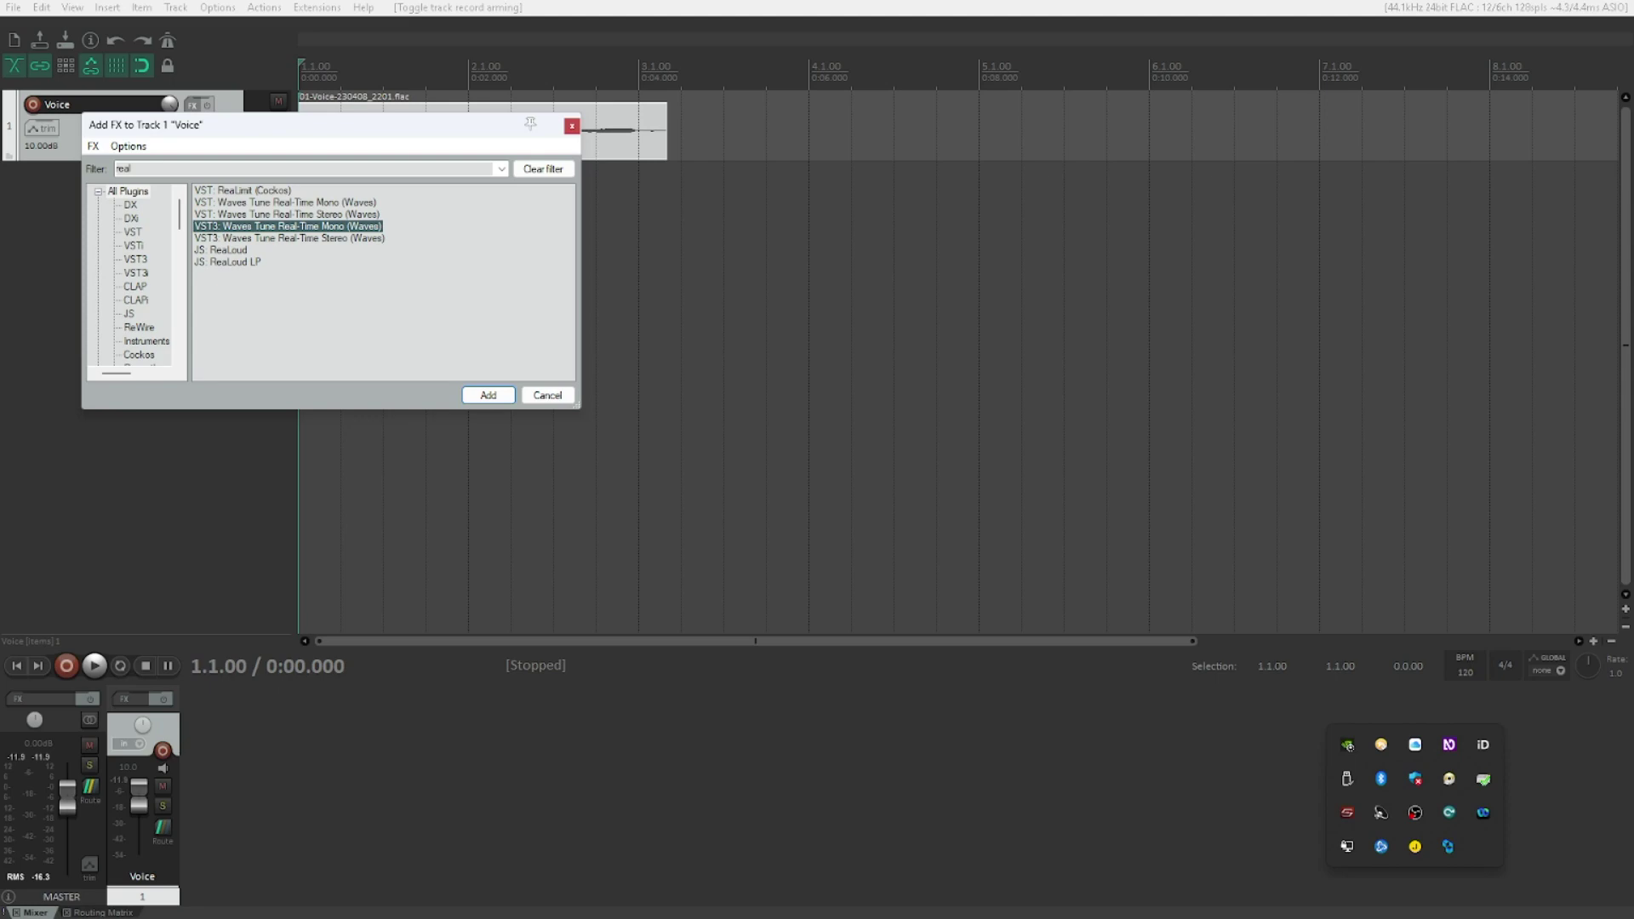
key(Return)
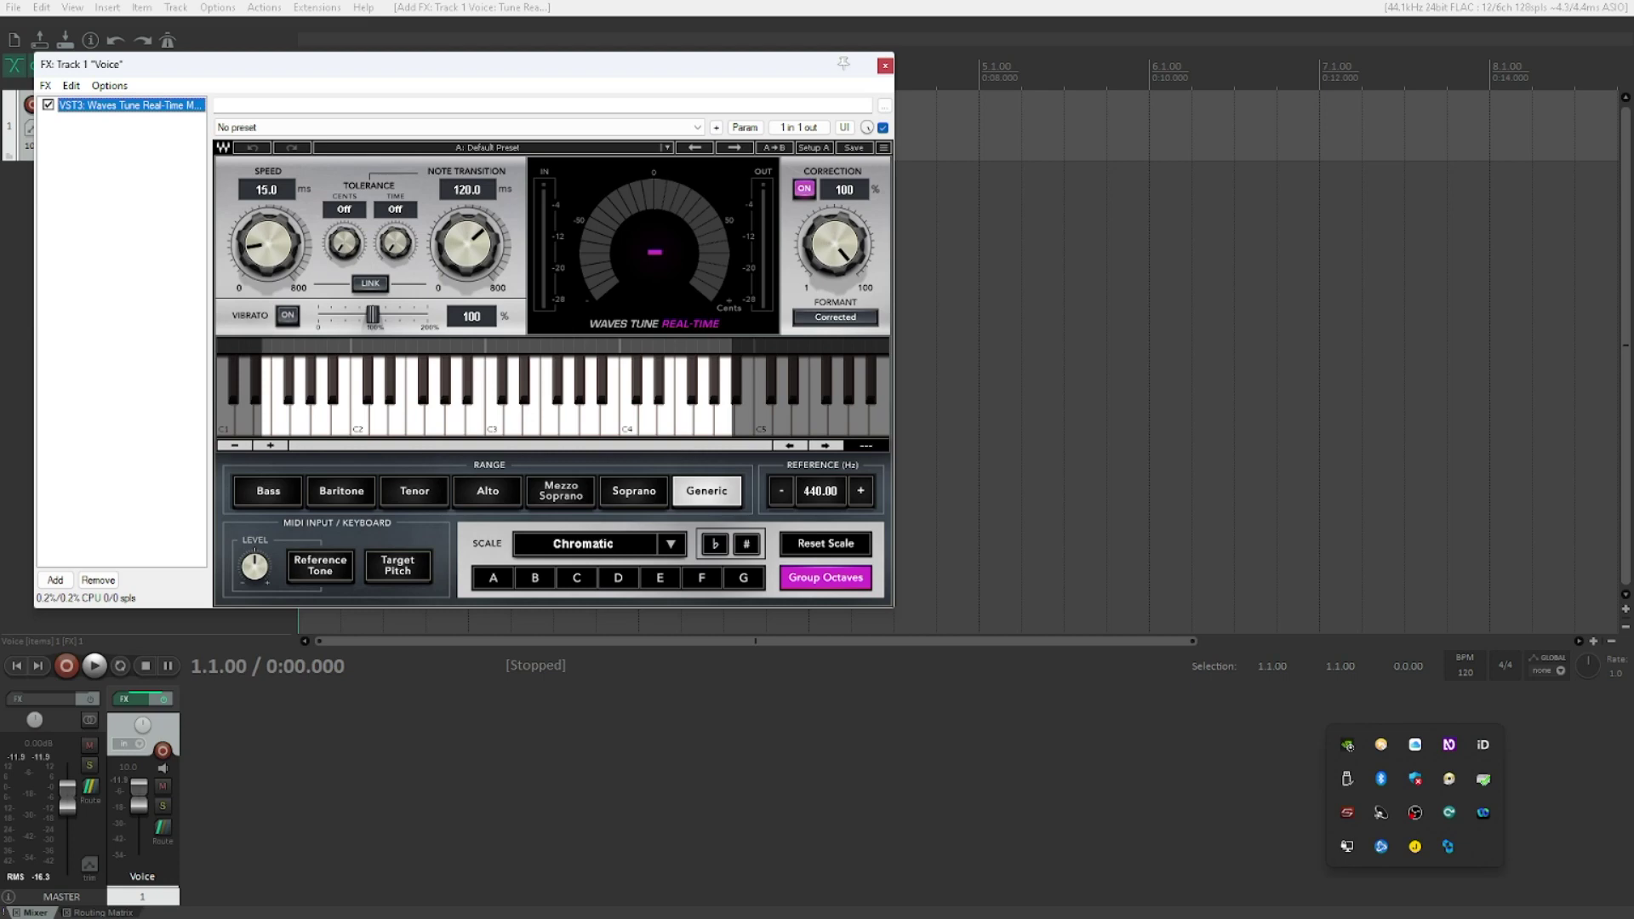
Close the effects window and play the Voice recording through the pitch correction
key(Escape)
key(space)
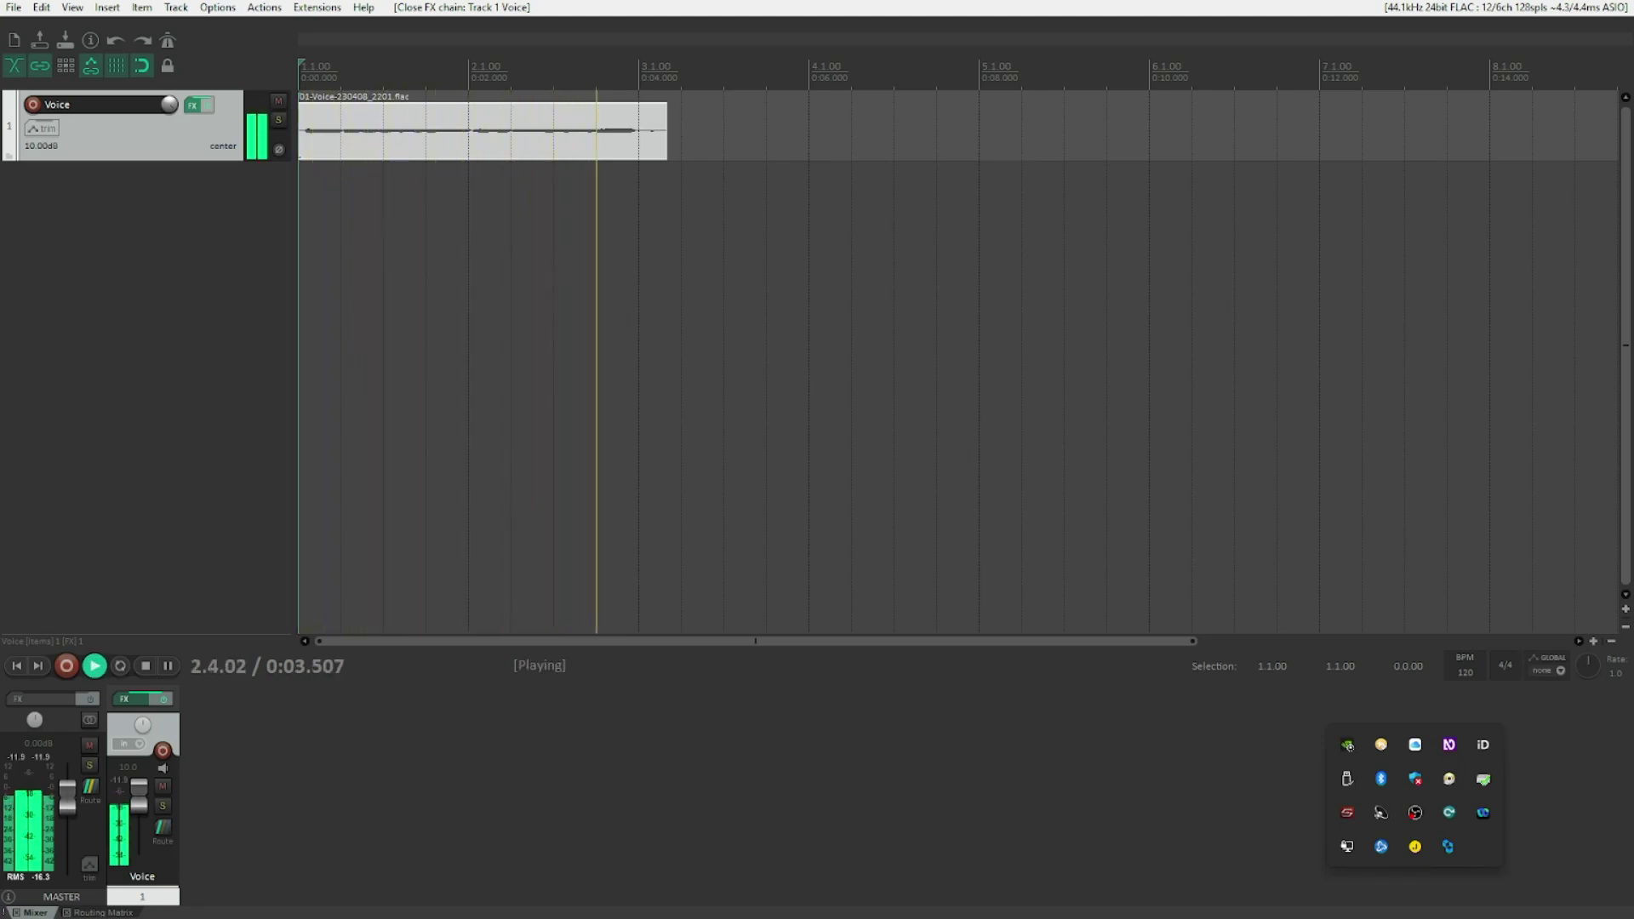
key(space)
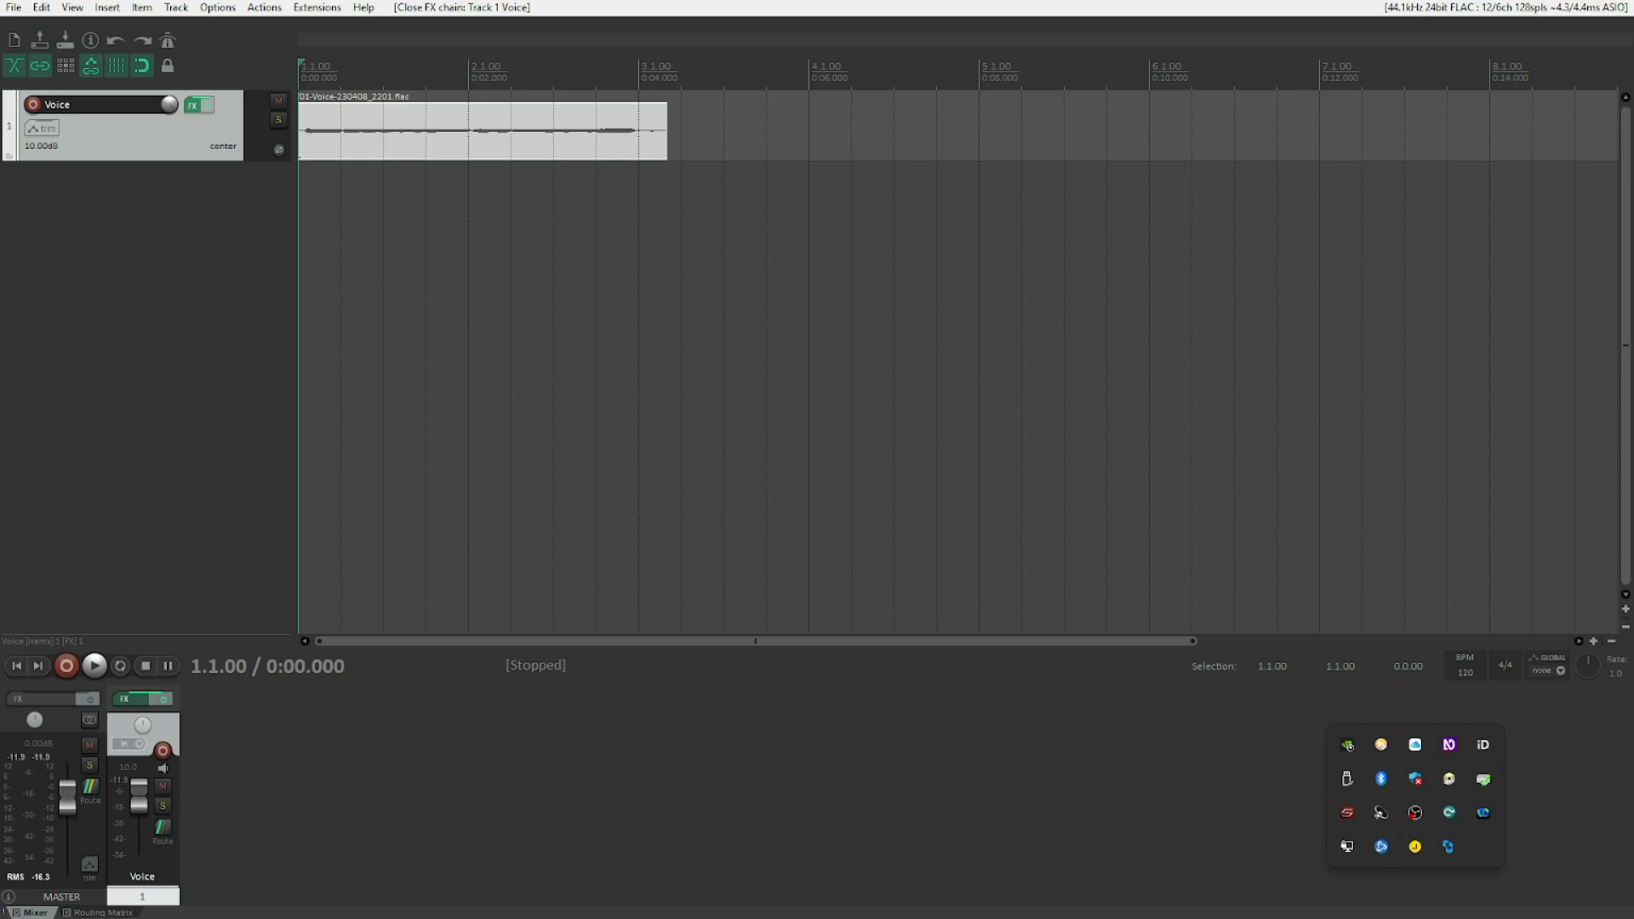
Insert a new track and name it MIDI
key(ctrl+t)
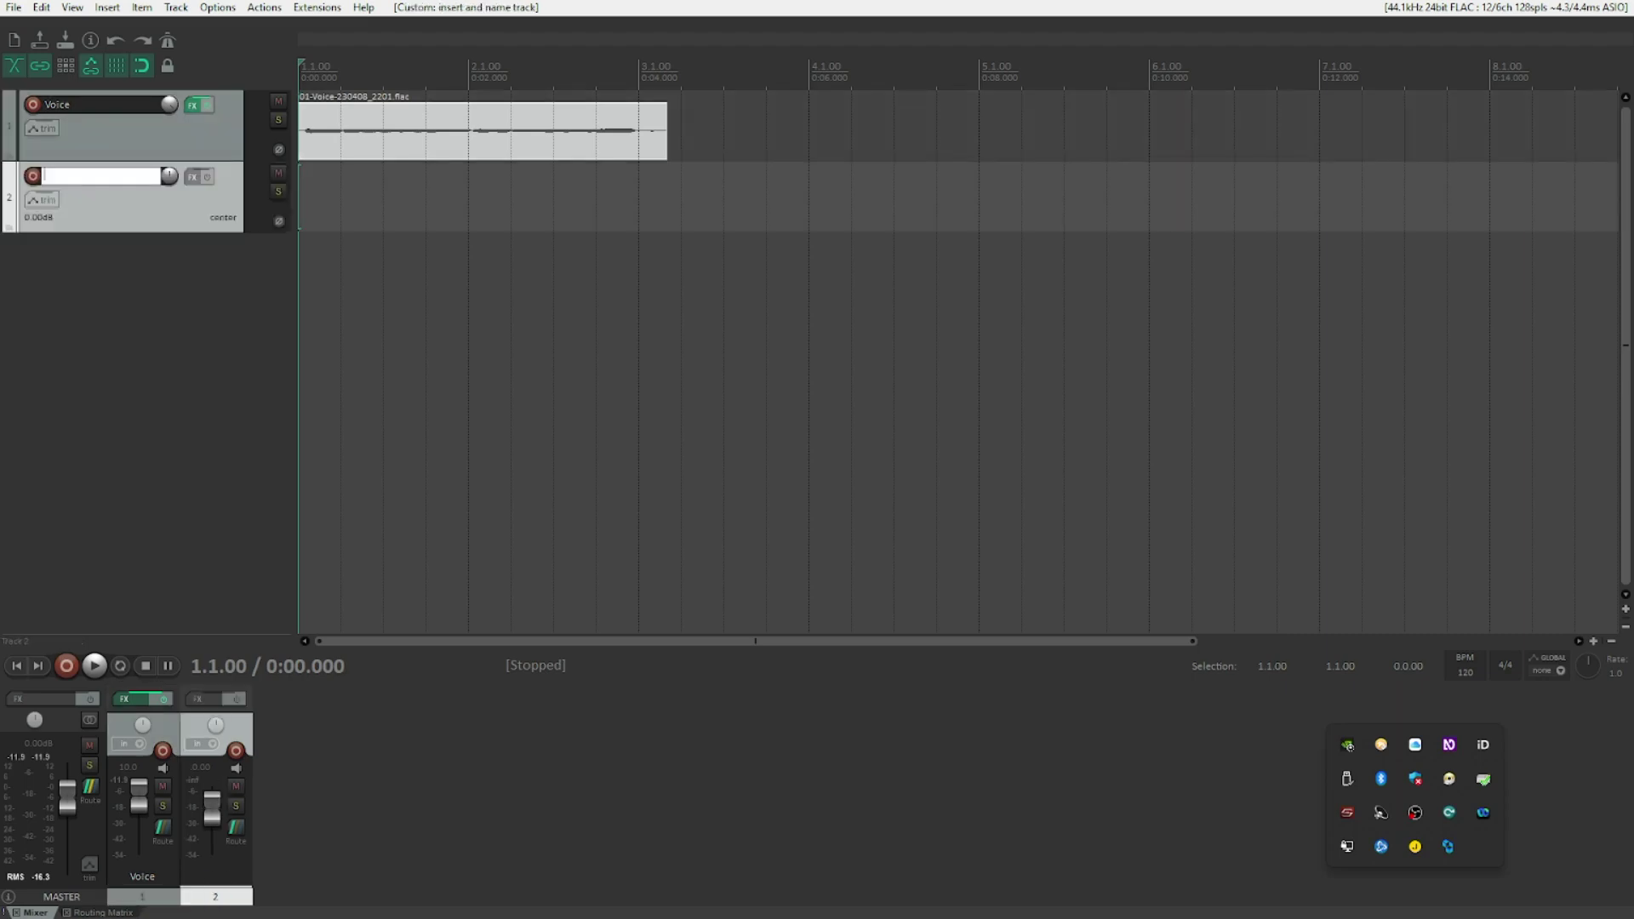
text(MIDI)
key(Return)
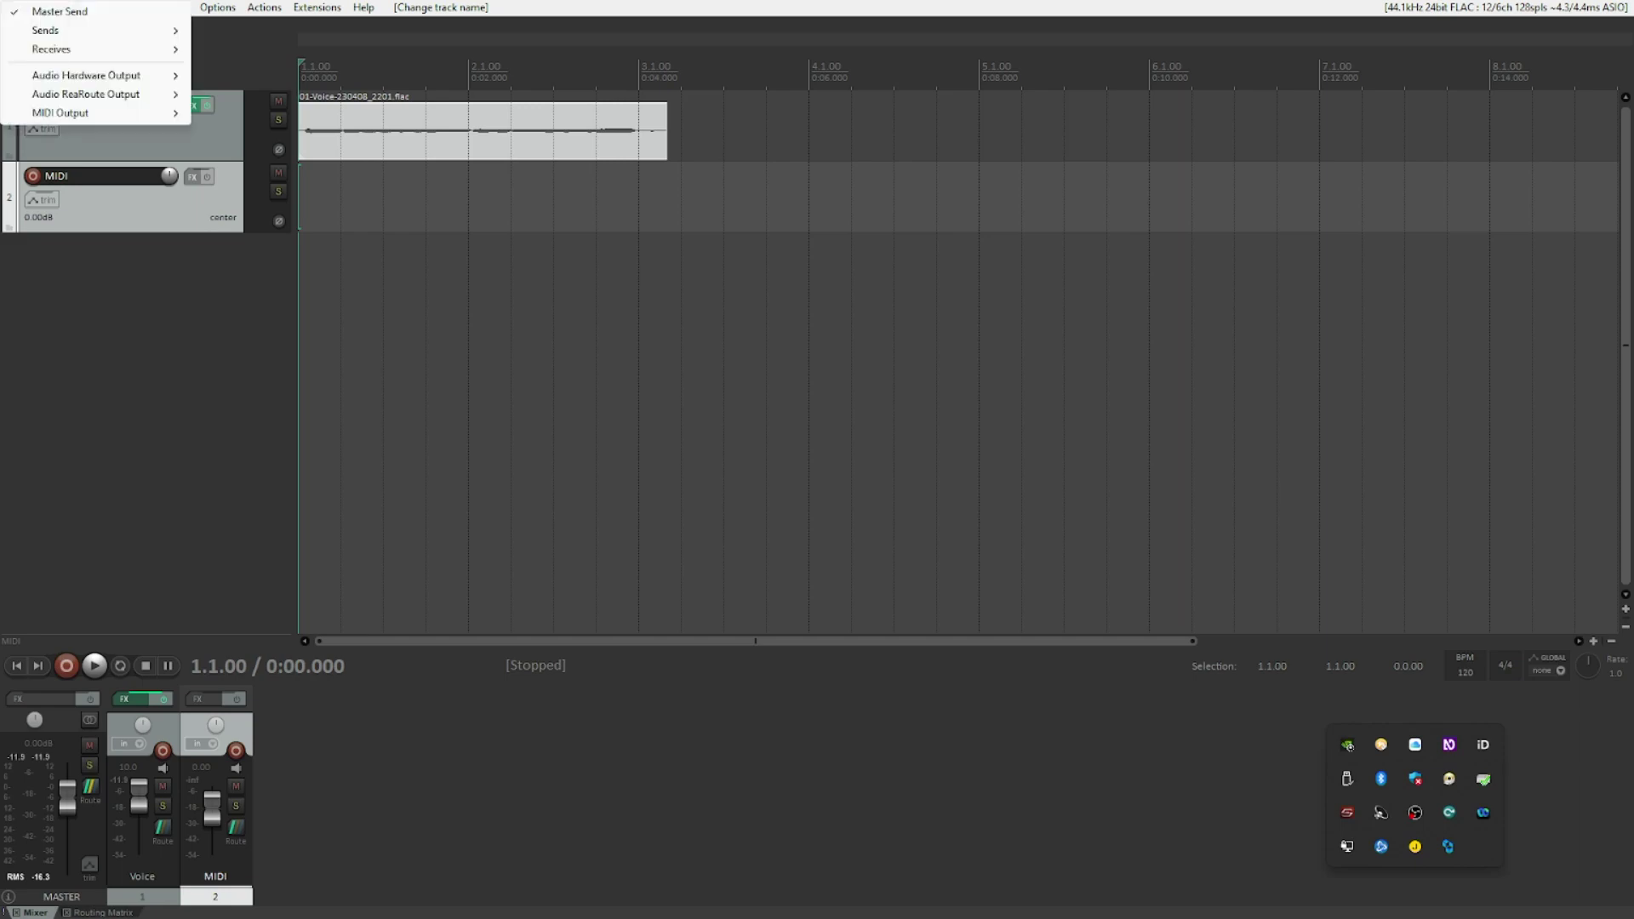
Create a send from the MIDI track to the Voice track
key(Down)
key(Down)
key(Right)
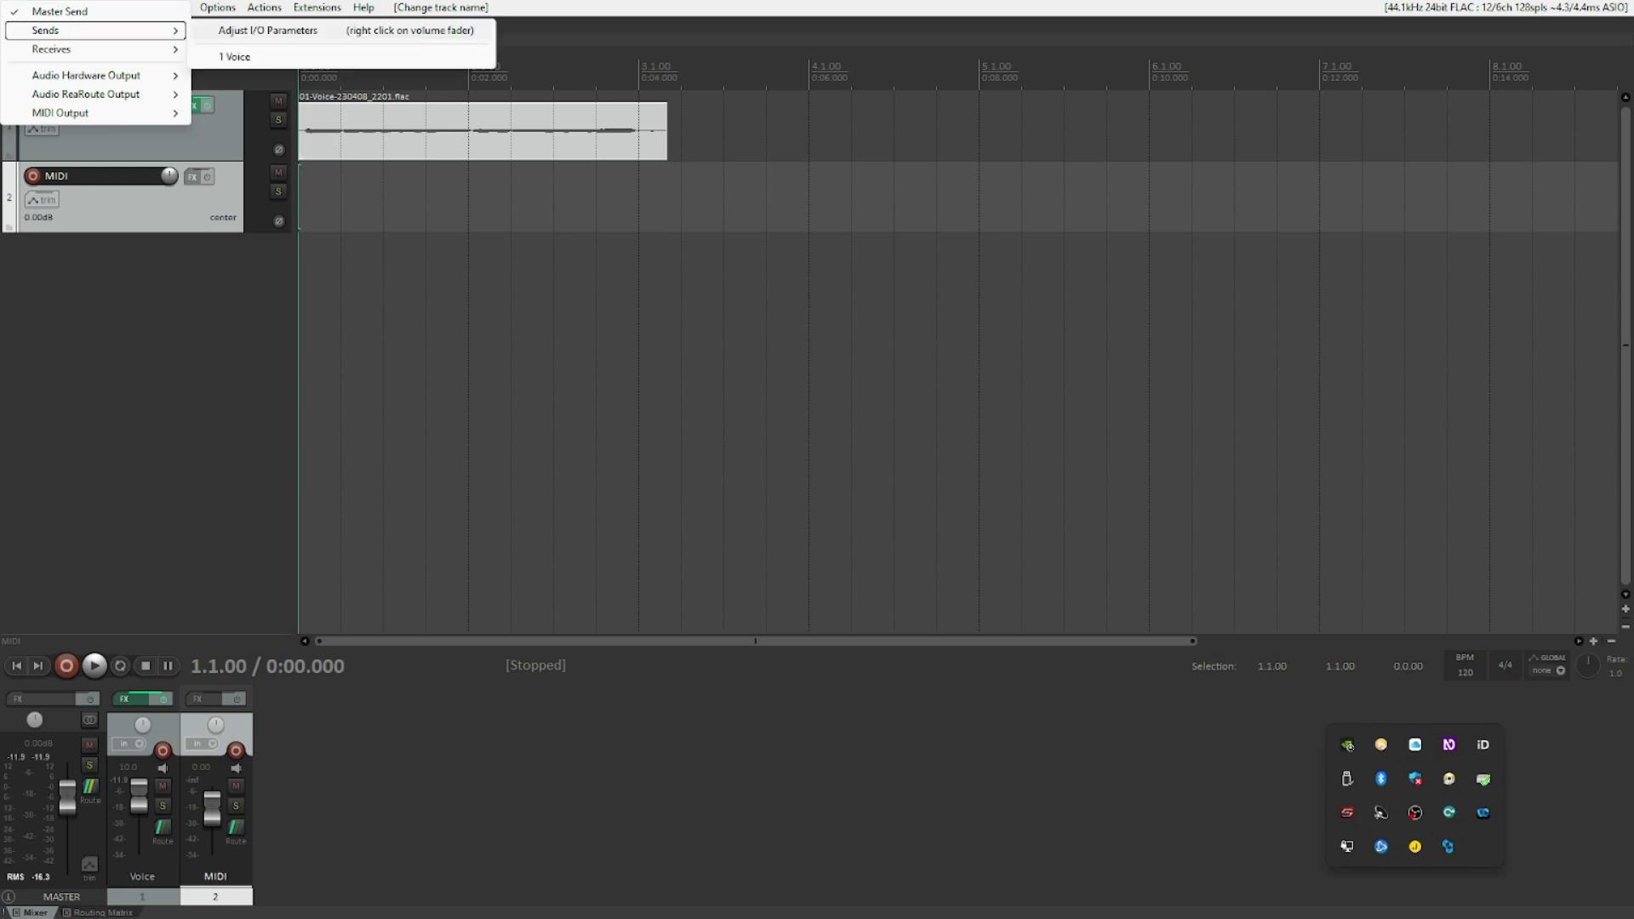
key(Down)
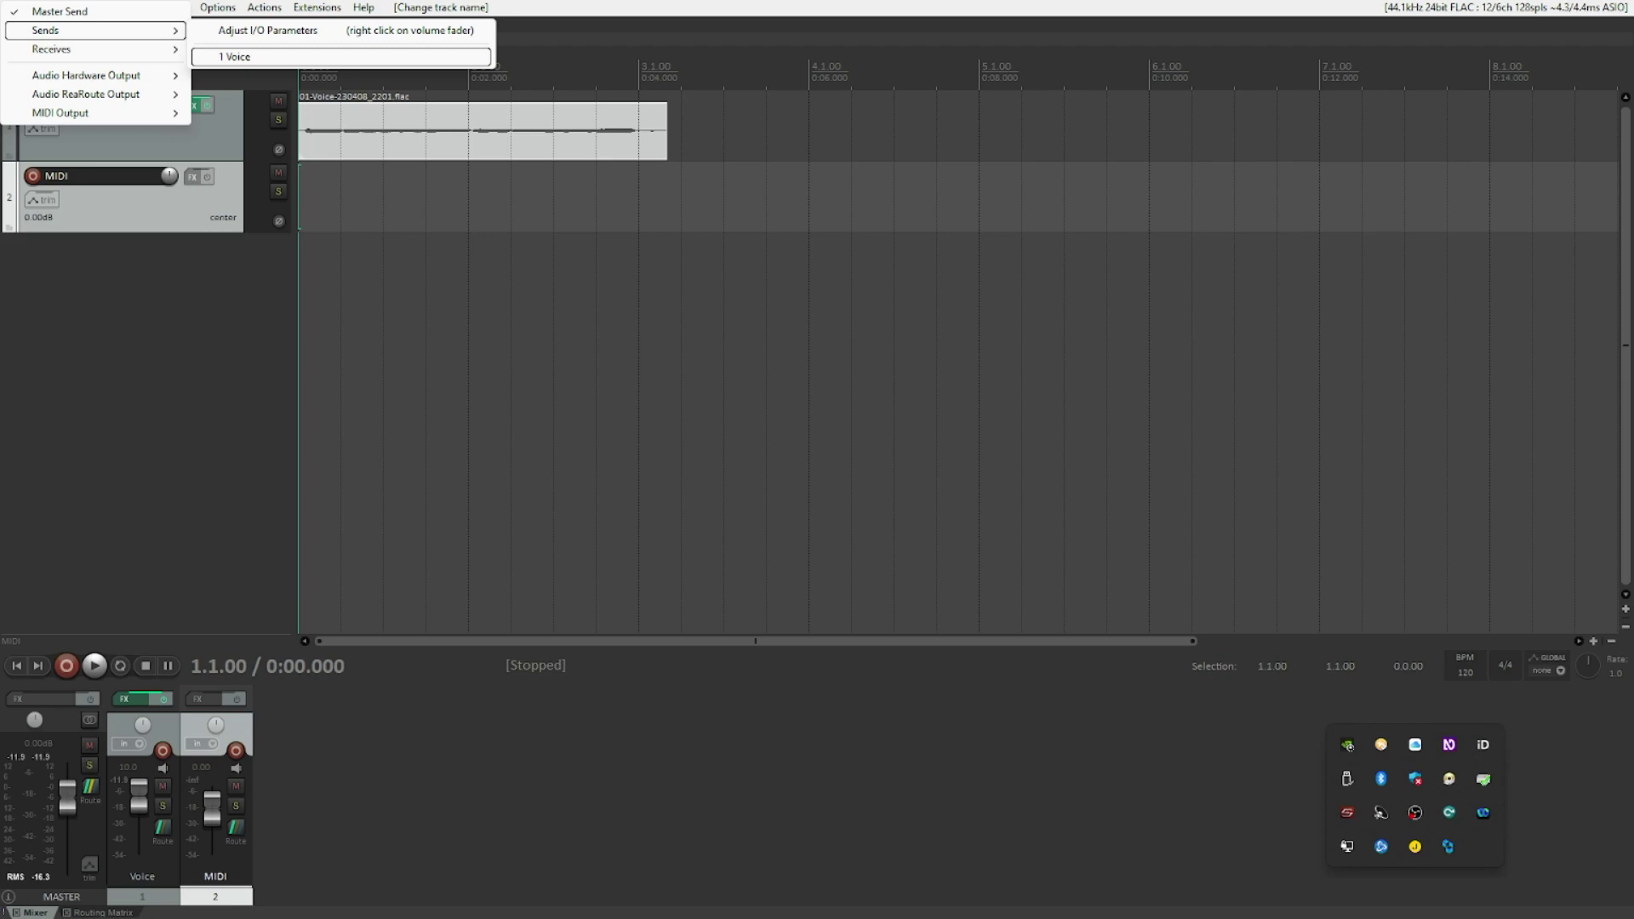
key(Return)
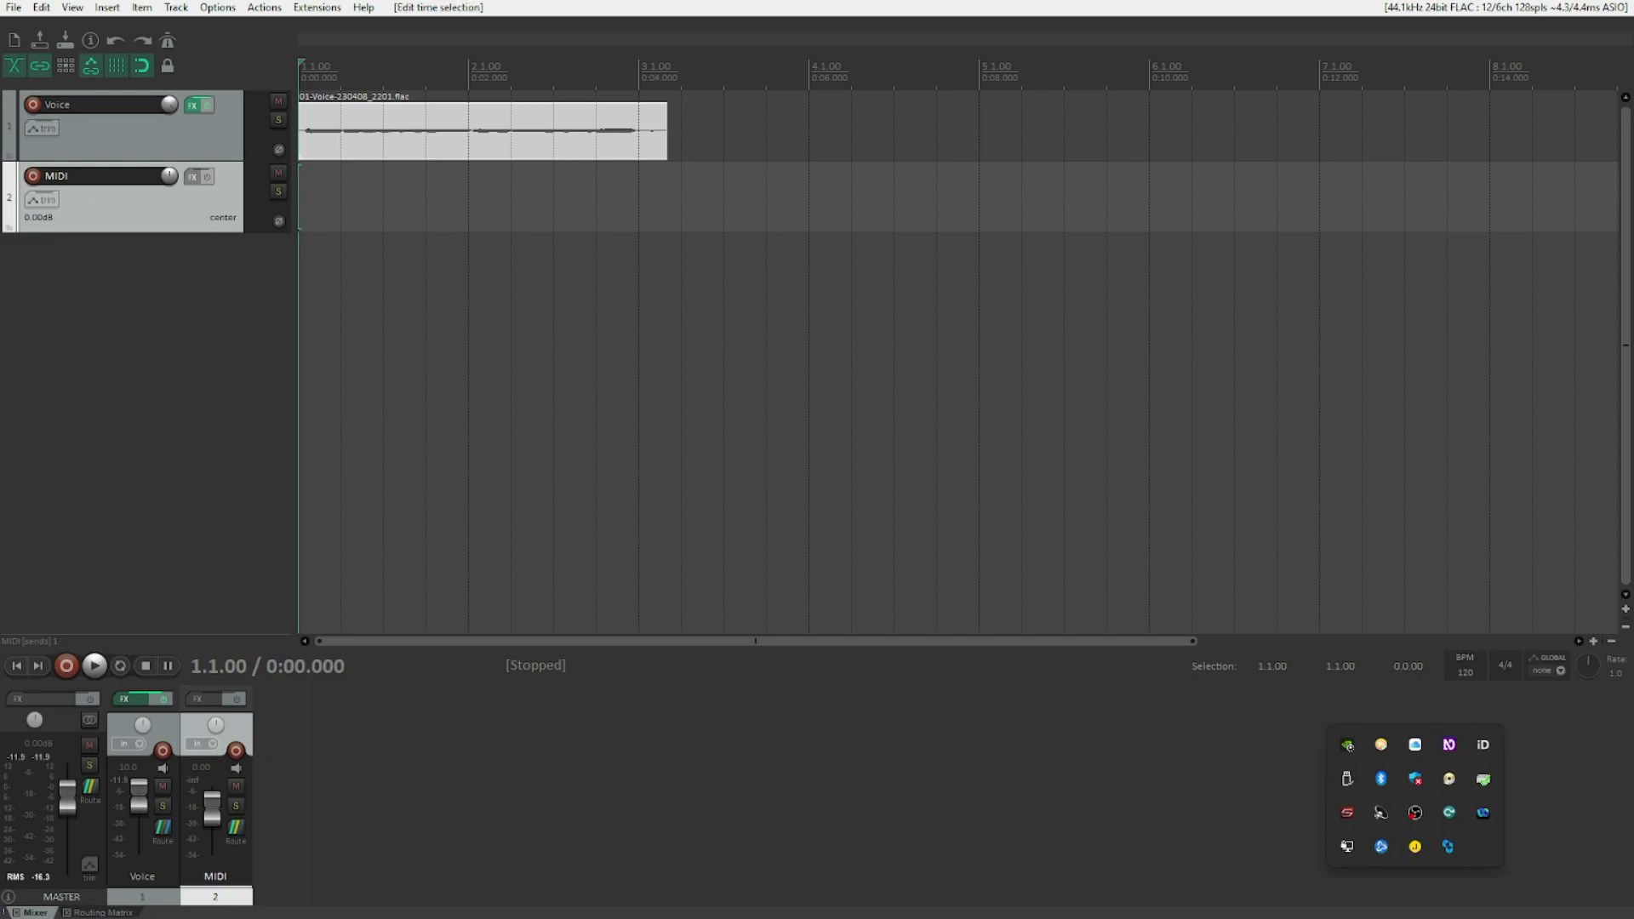
Insert an empty two-bar MIDI item at the project start on the MIDI track and clear the time selection
key(Page_Down)
key(Page_Down)
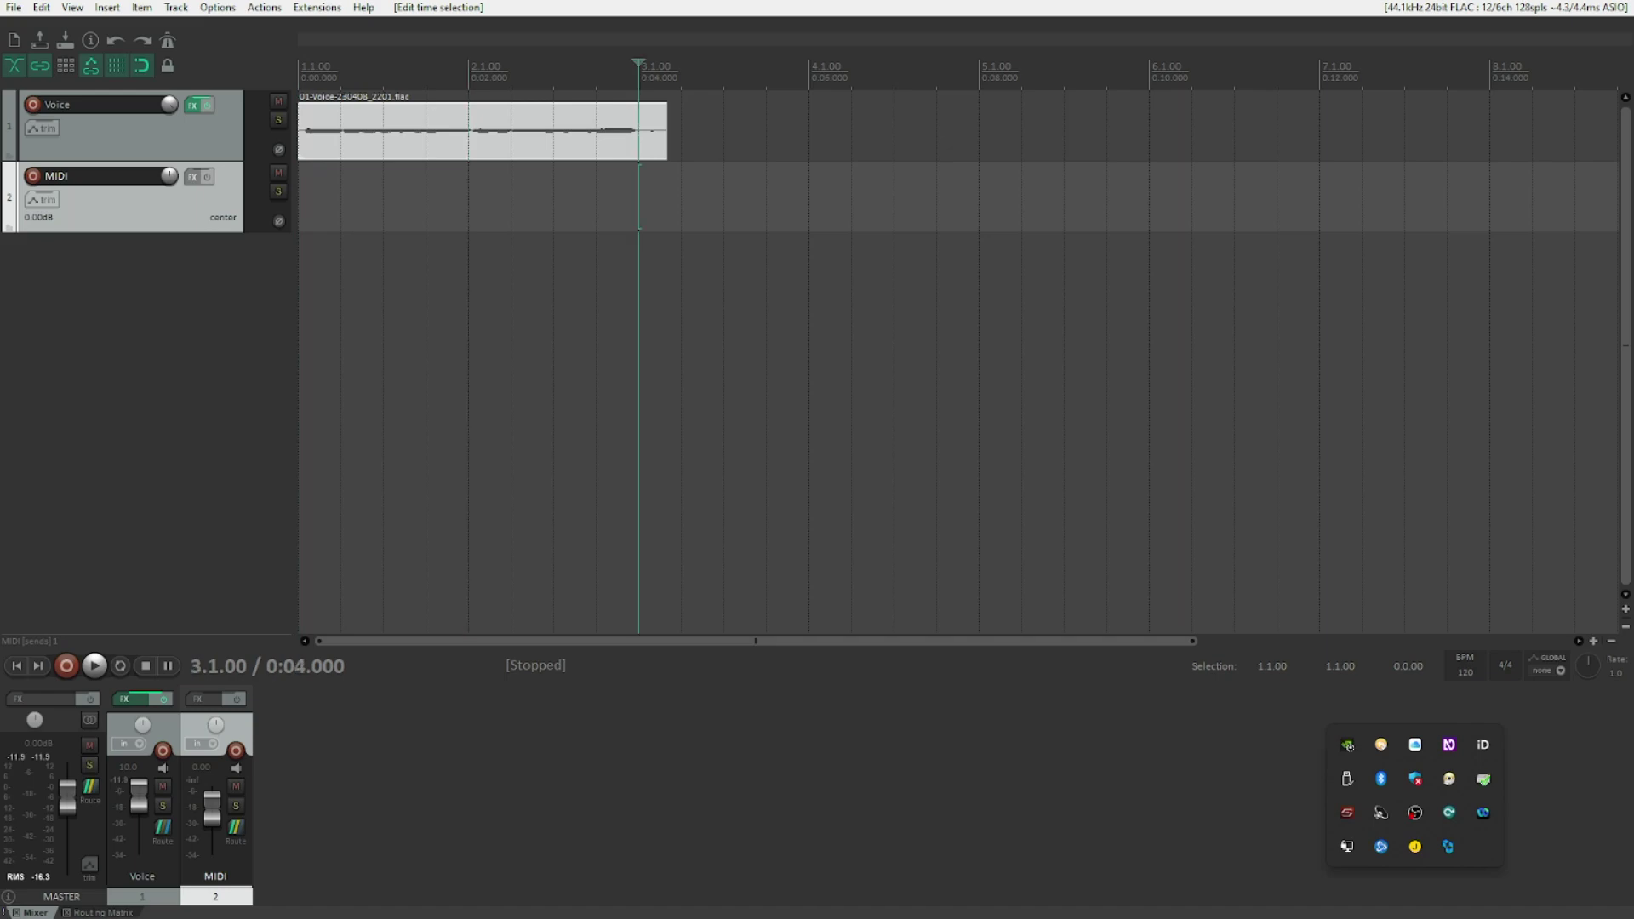
key(shift+Home)
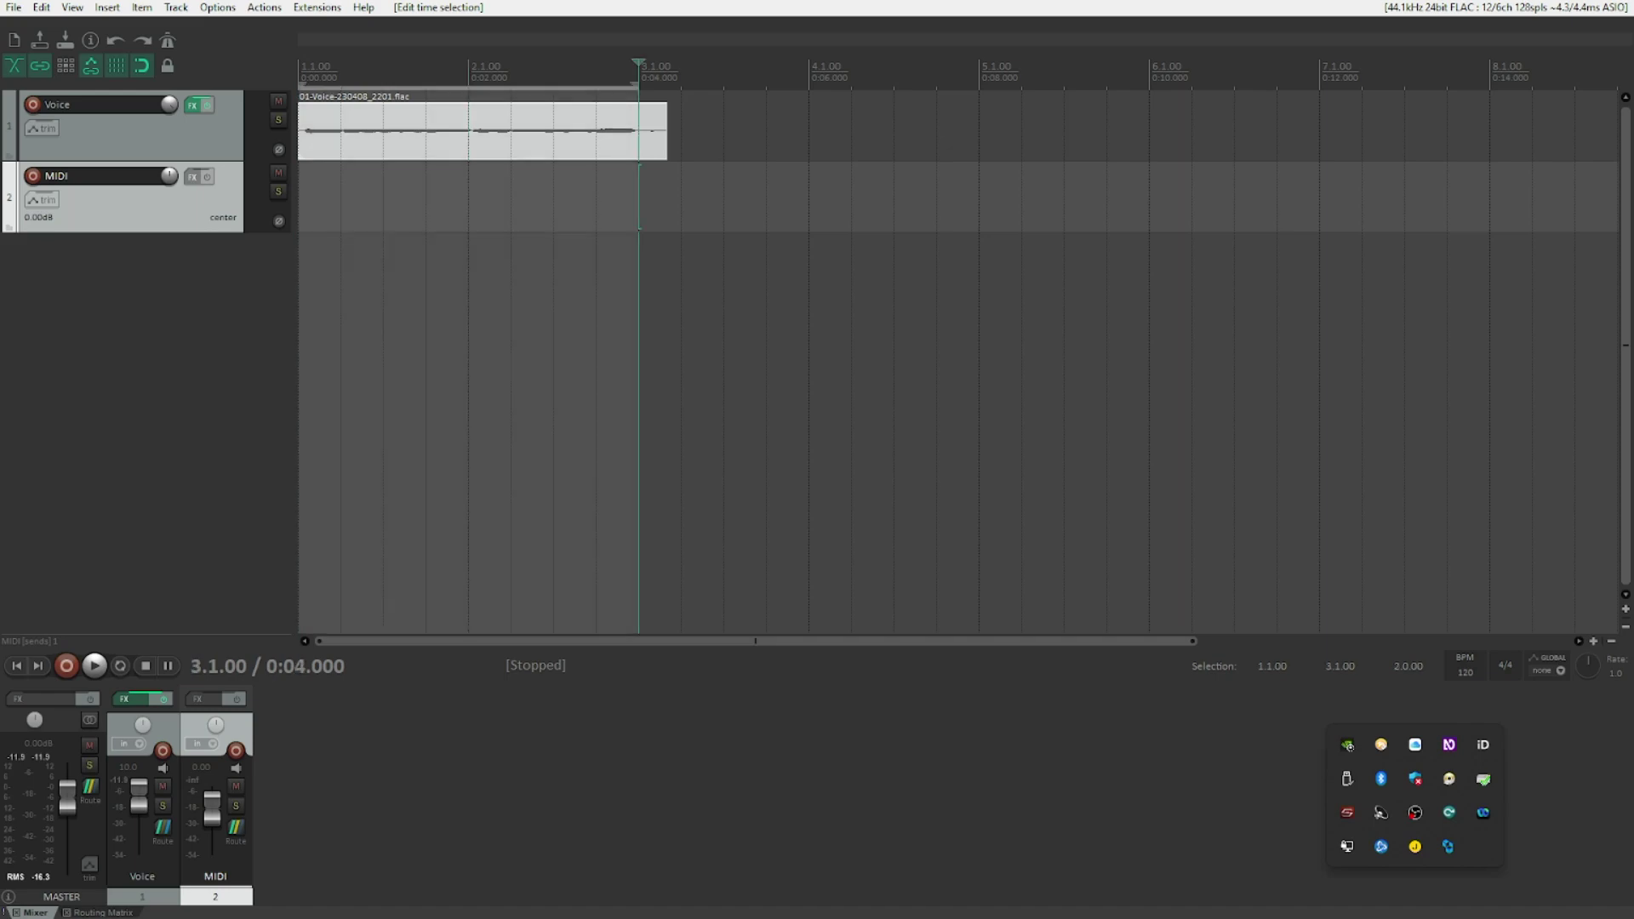
key(alt+i)
key(Down)
key(Return)
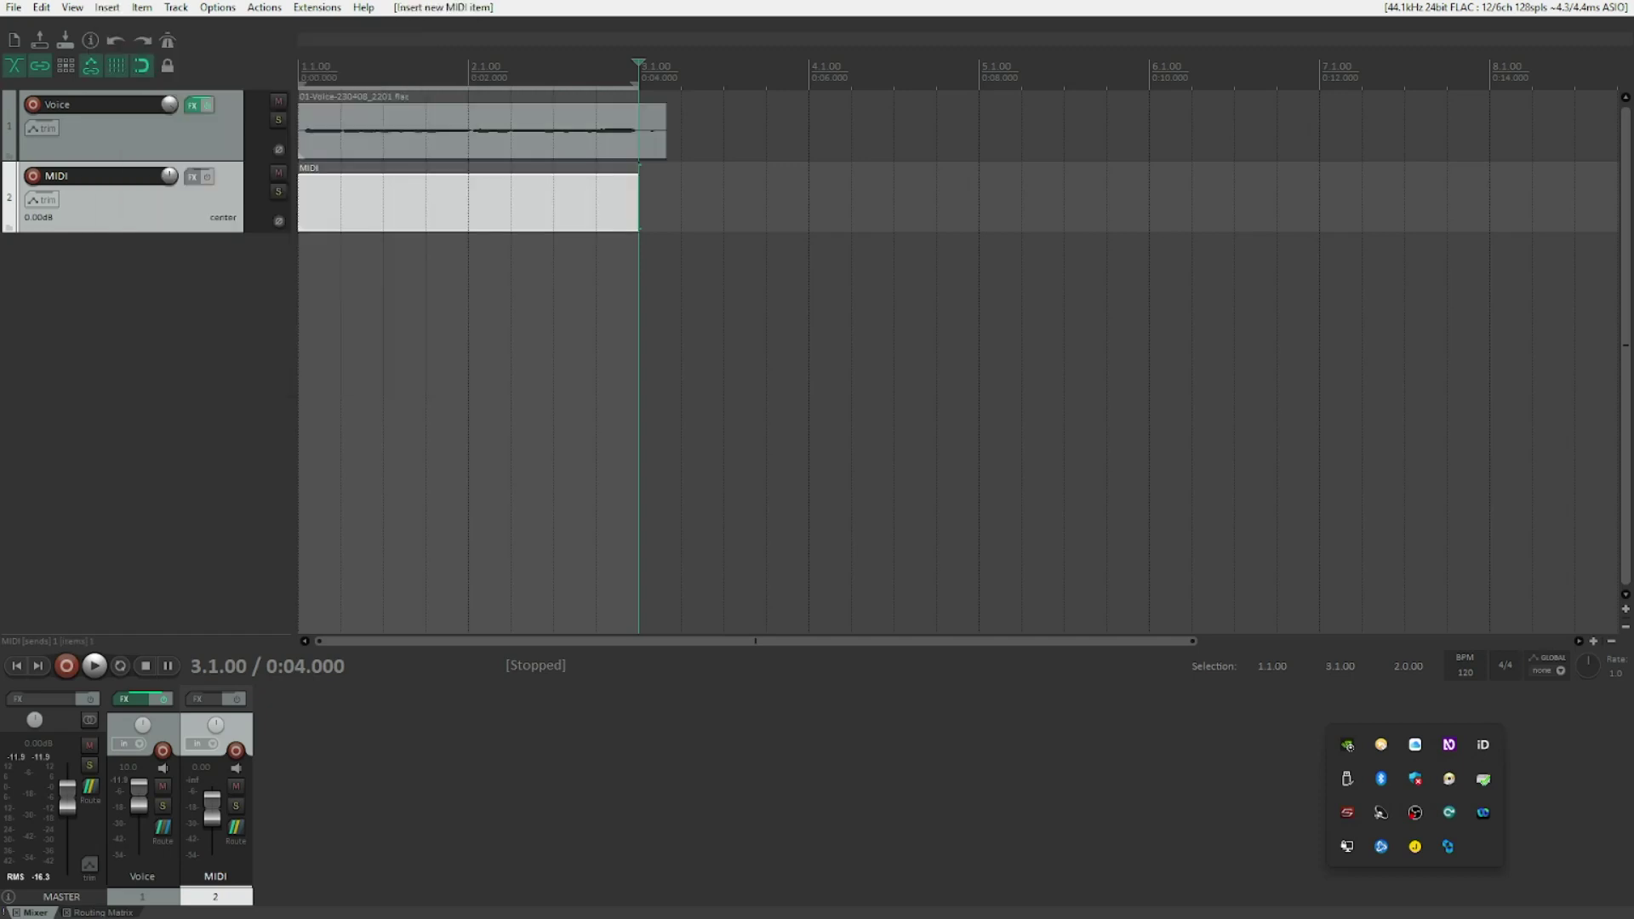
key(Escape)
key(Home)
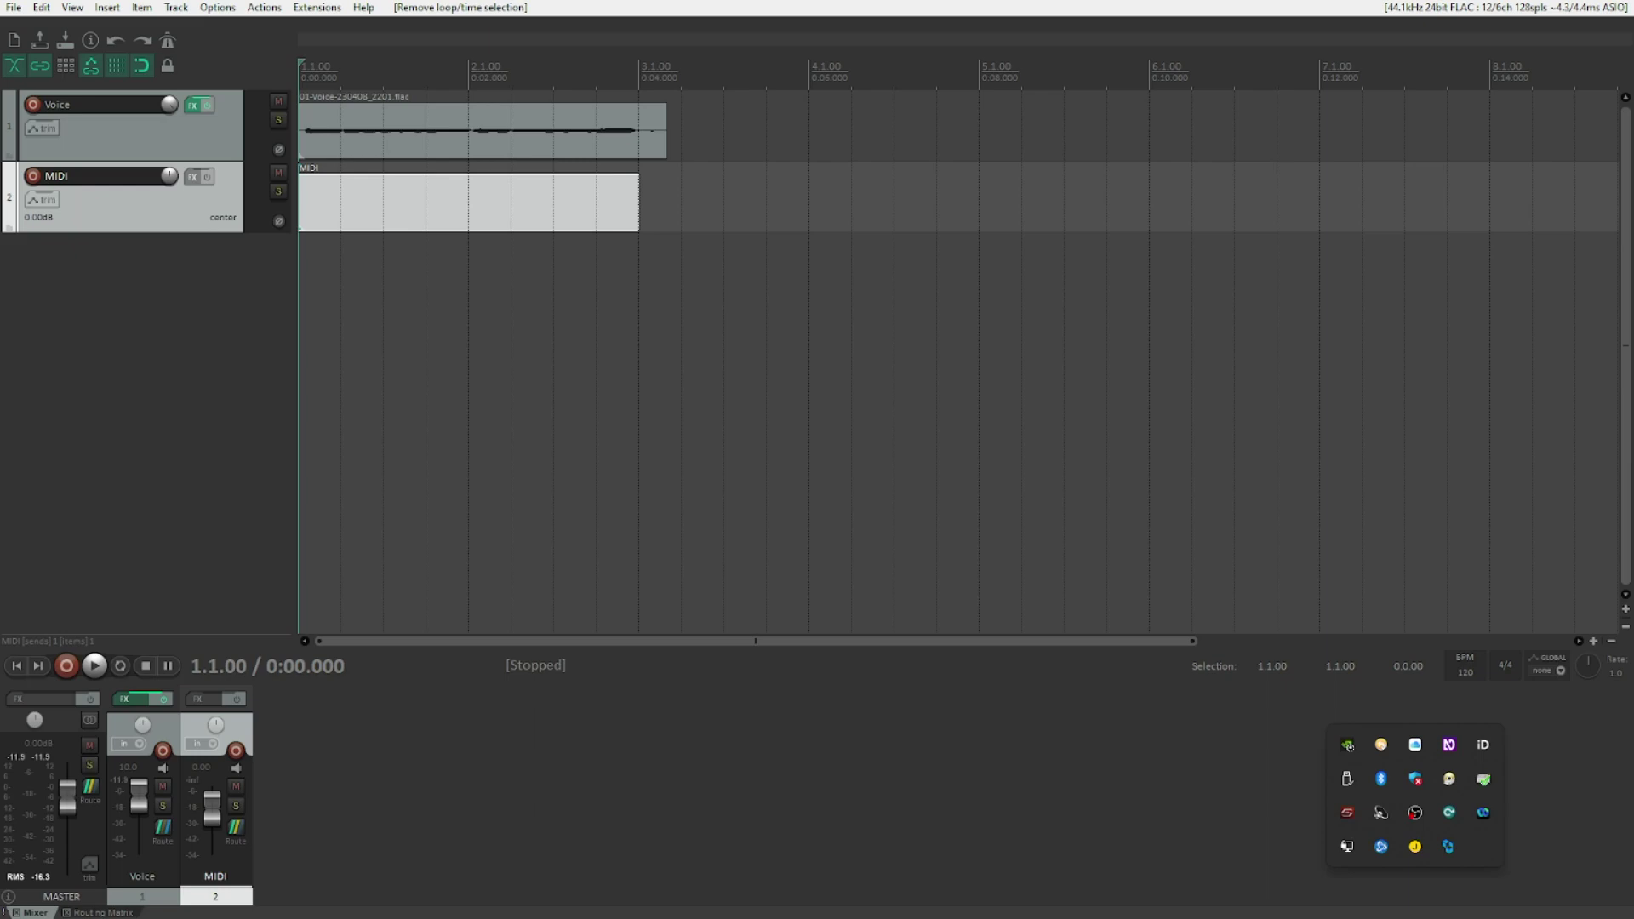
Open the MIDI item for editing, insert a quarter-note C4 at its start, and play it against the voice
key(ctrl+alt+e)
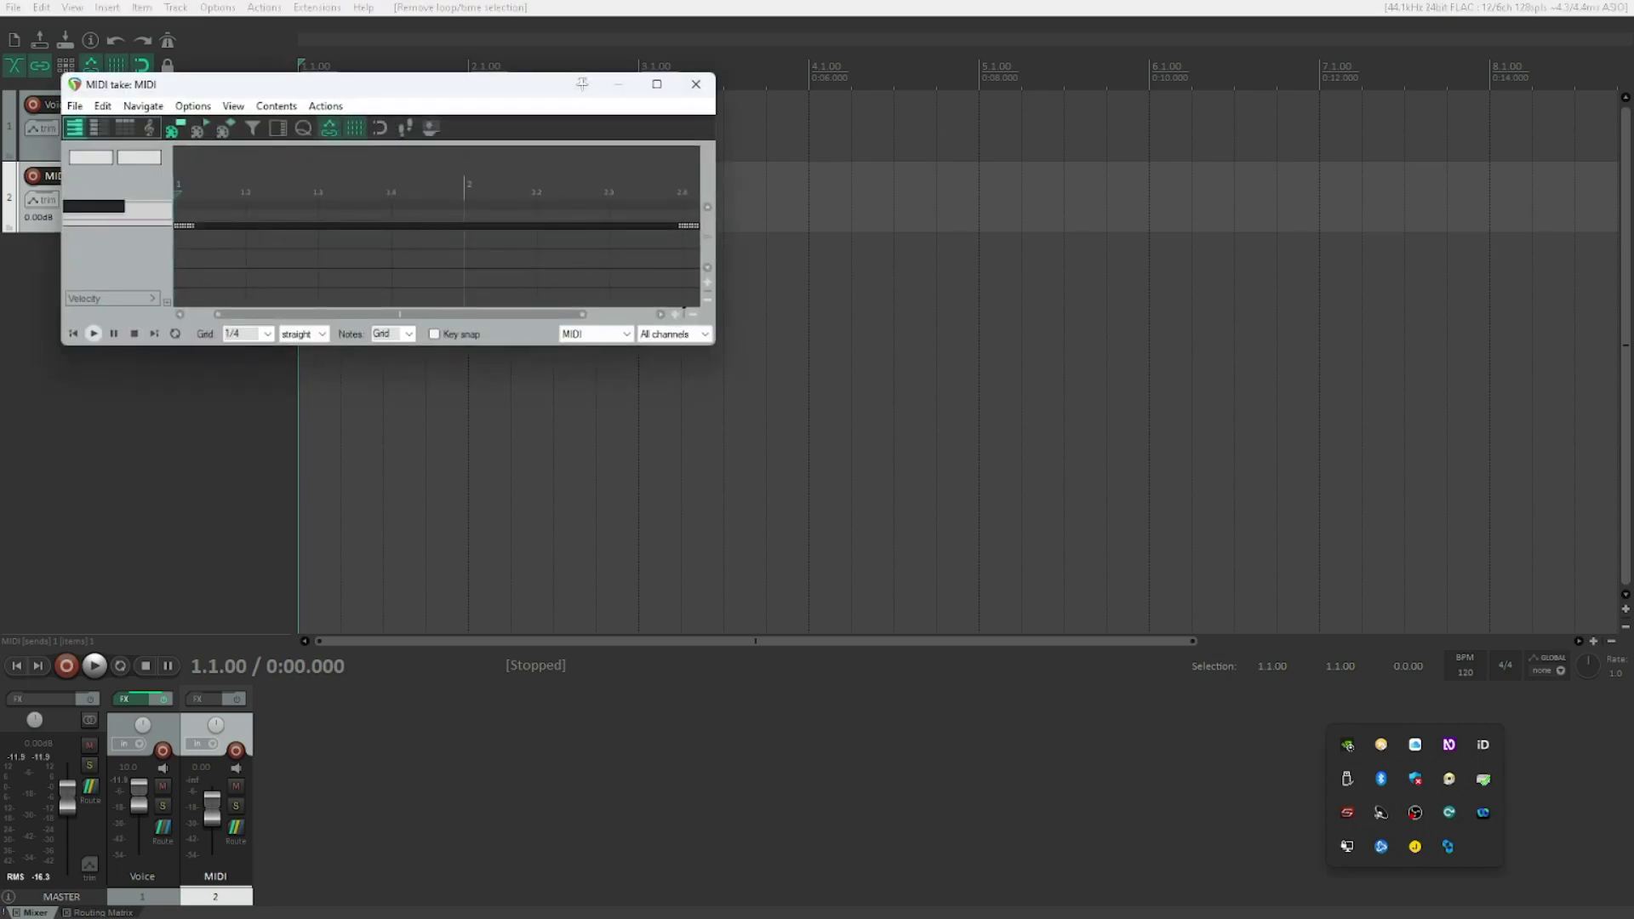
key(space)
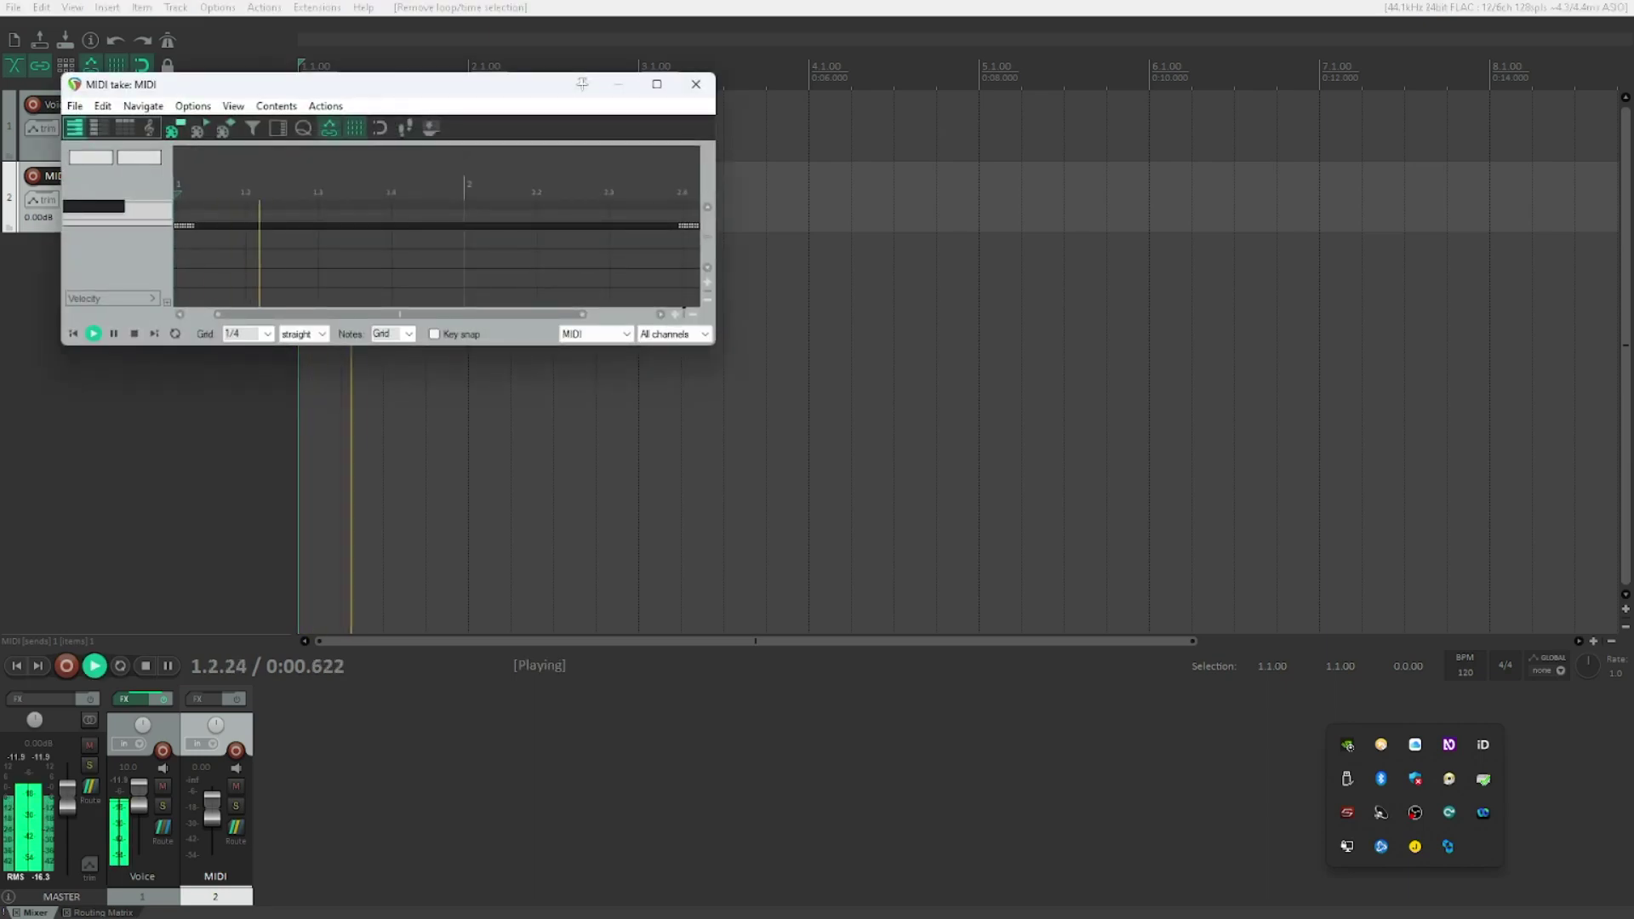
key(space)
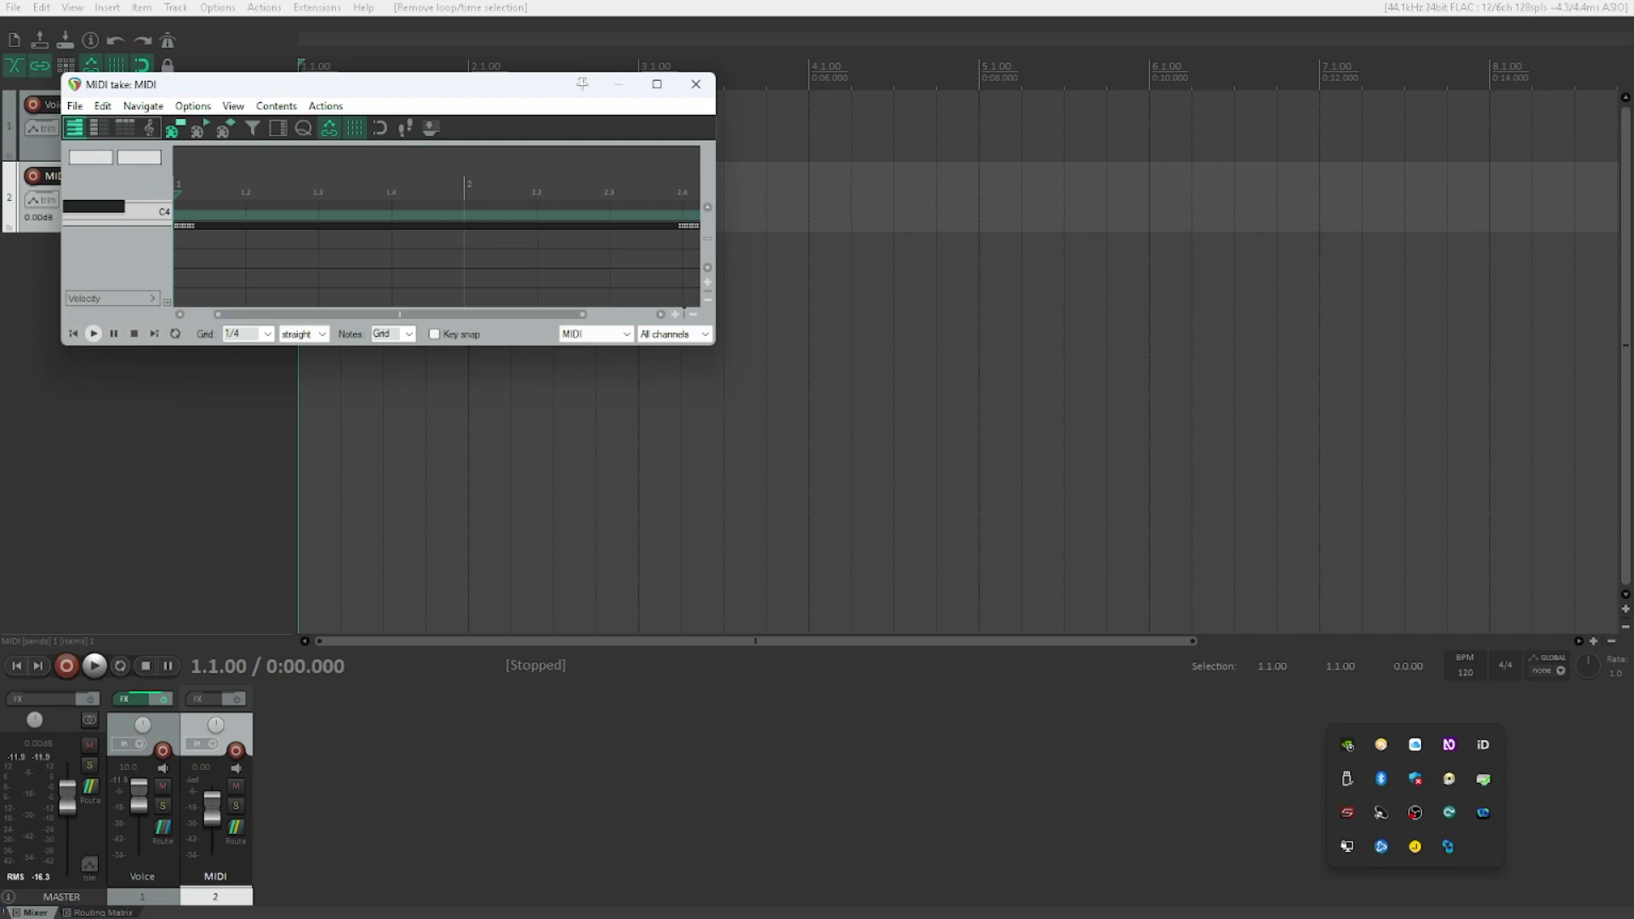
key(Insert)
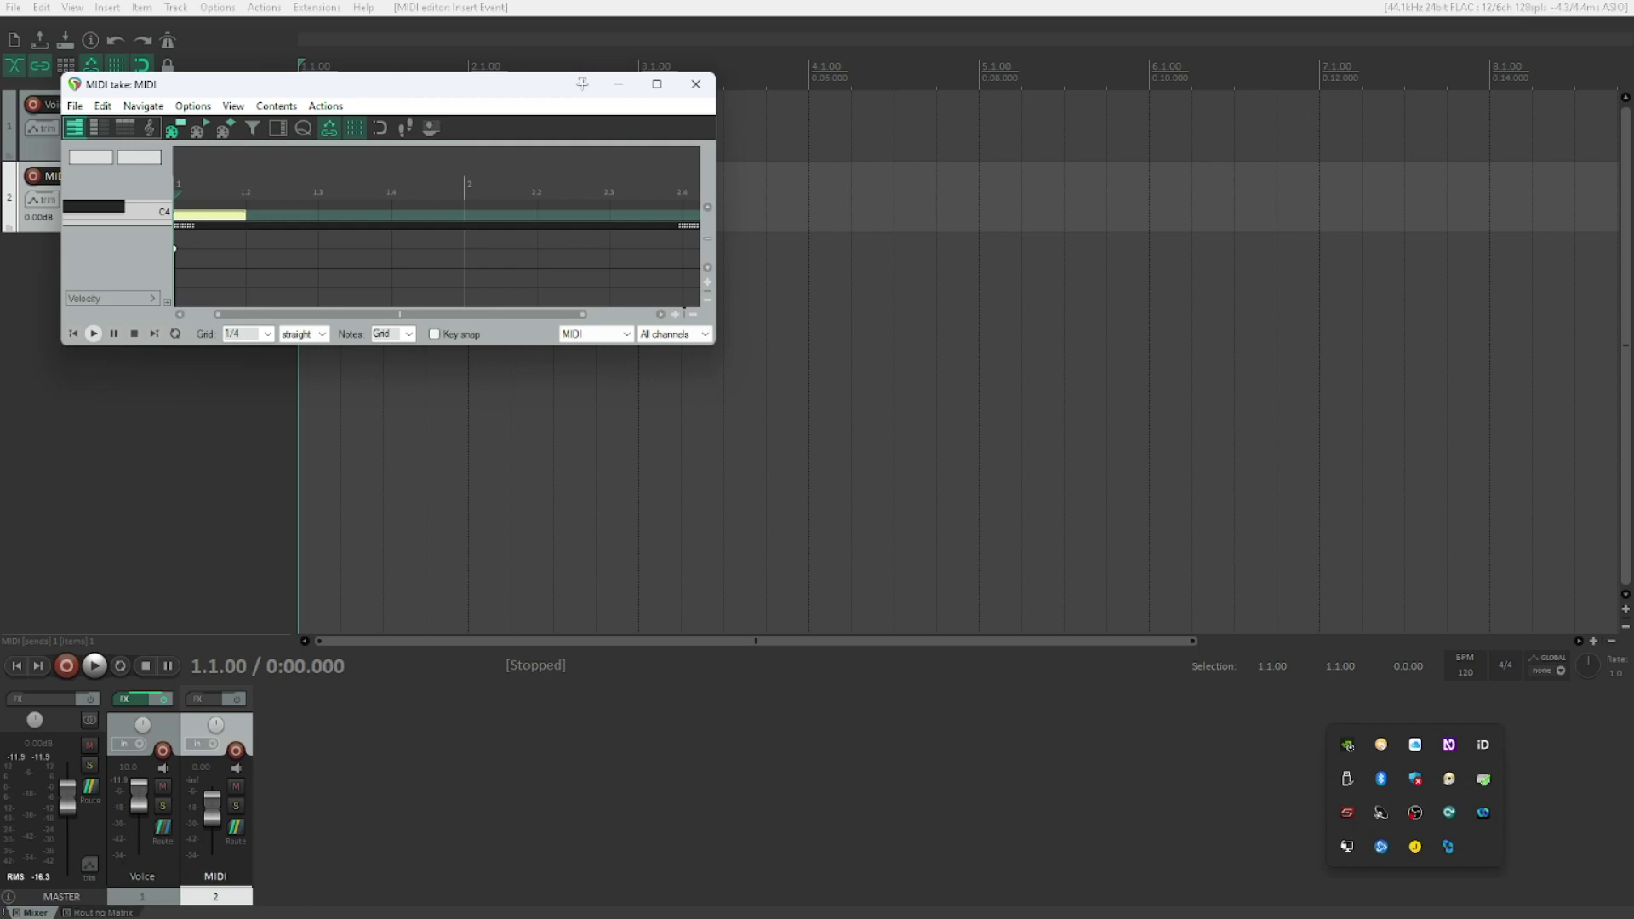
key(space)
key(space)
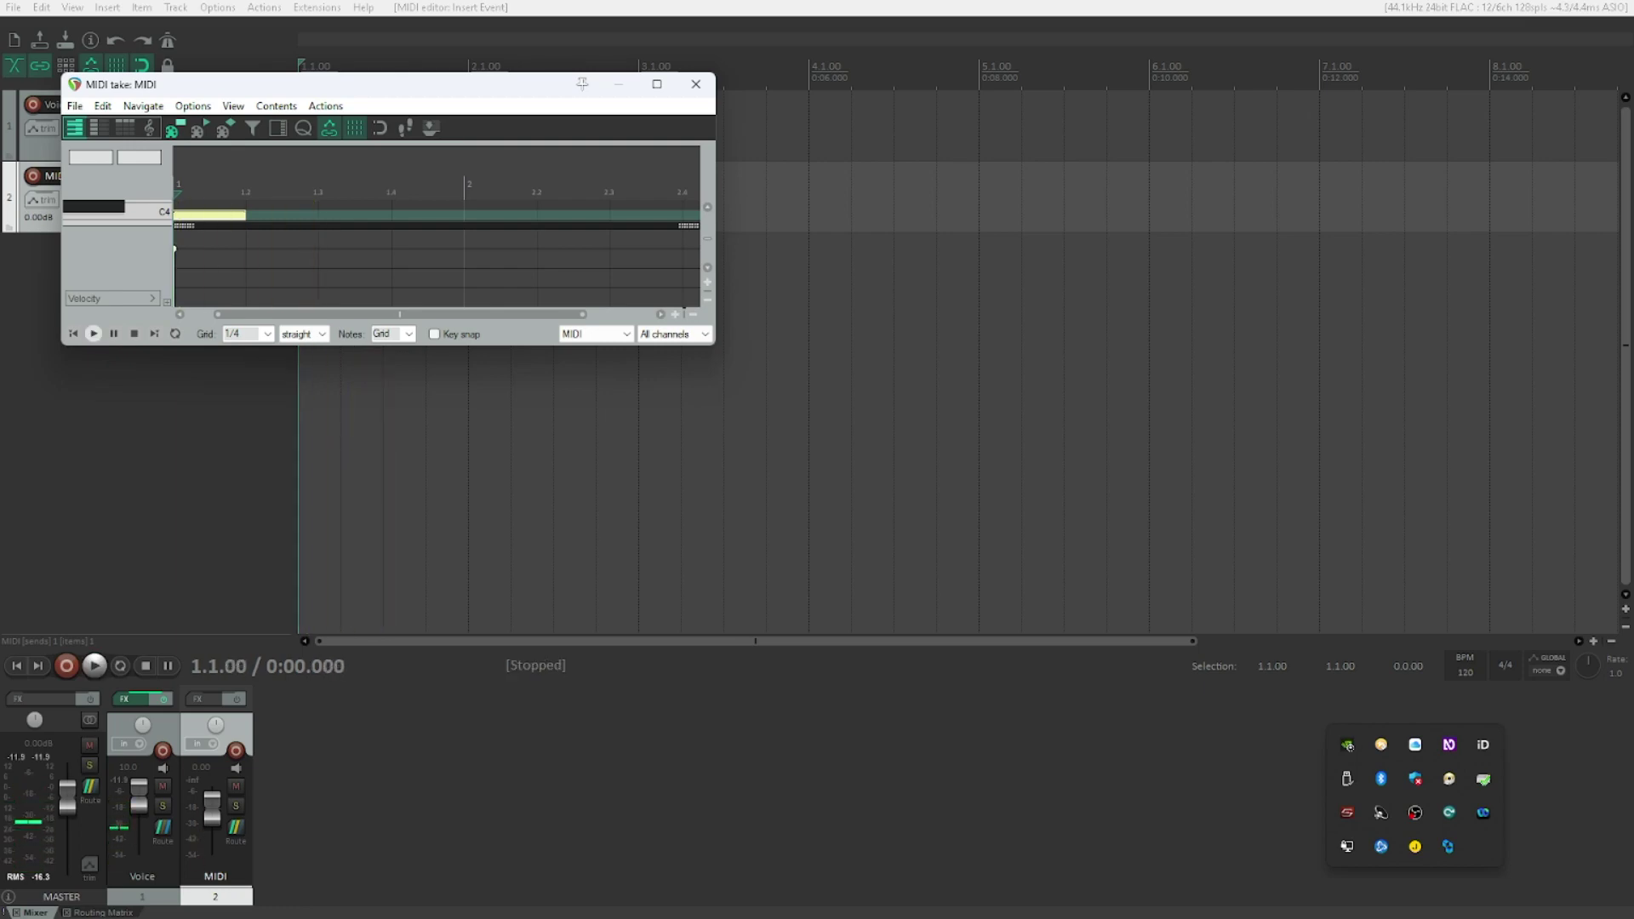
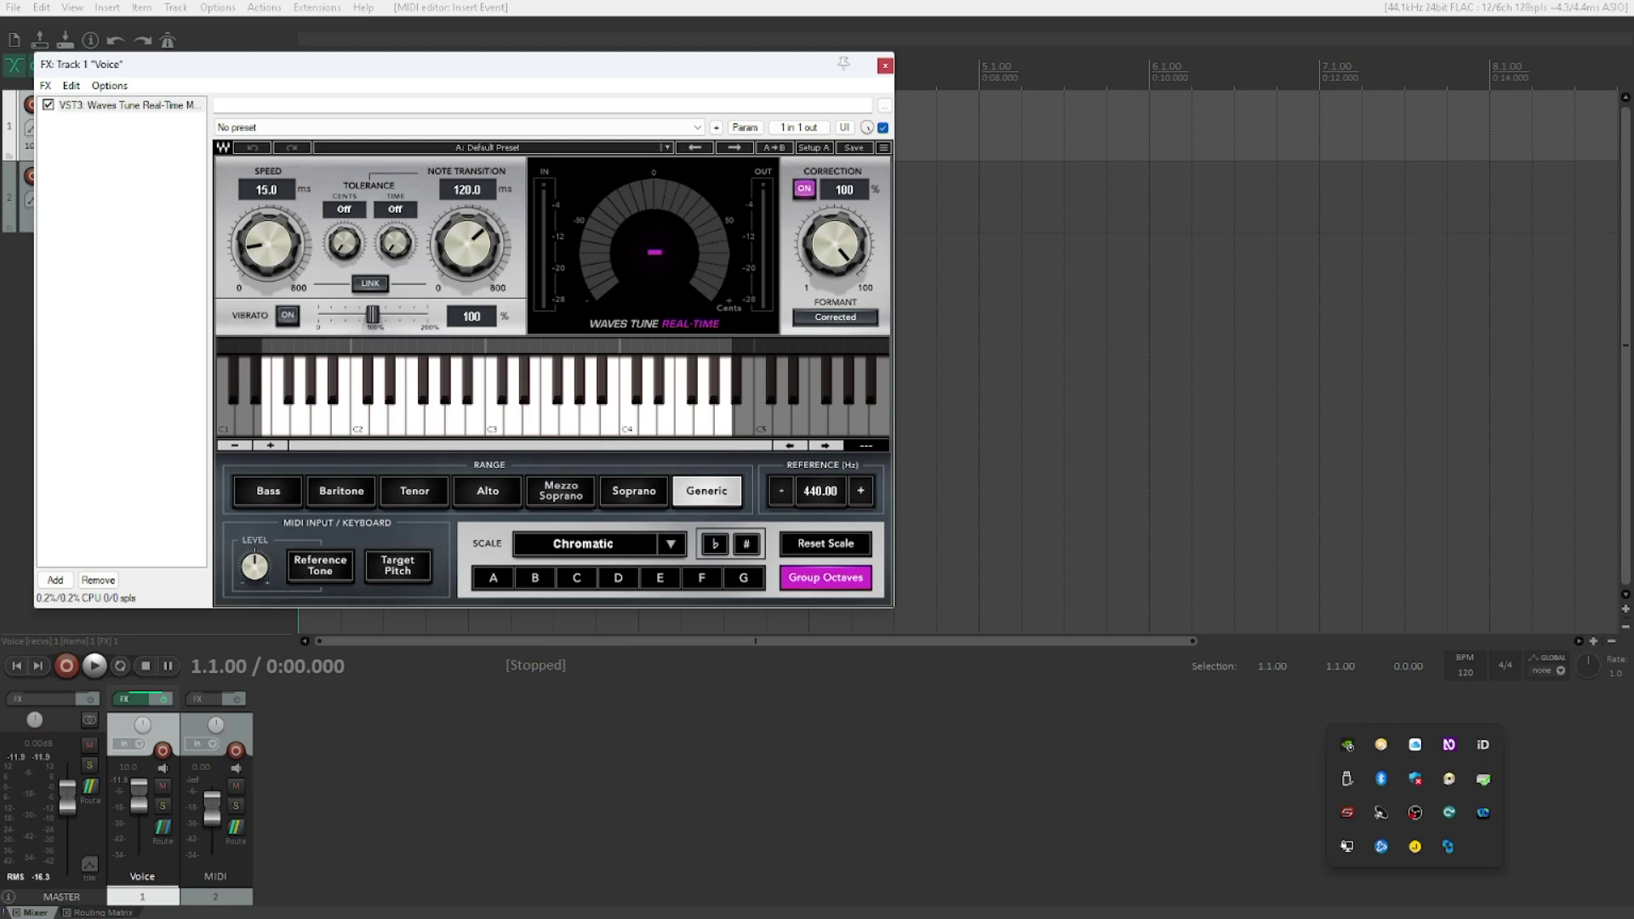
Enable Target Pitch MIDI input in the Voice track's Waves Tune Real-Time and play the result
click(398, 566)
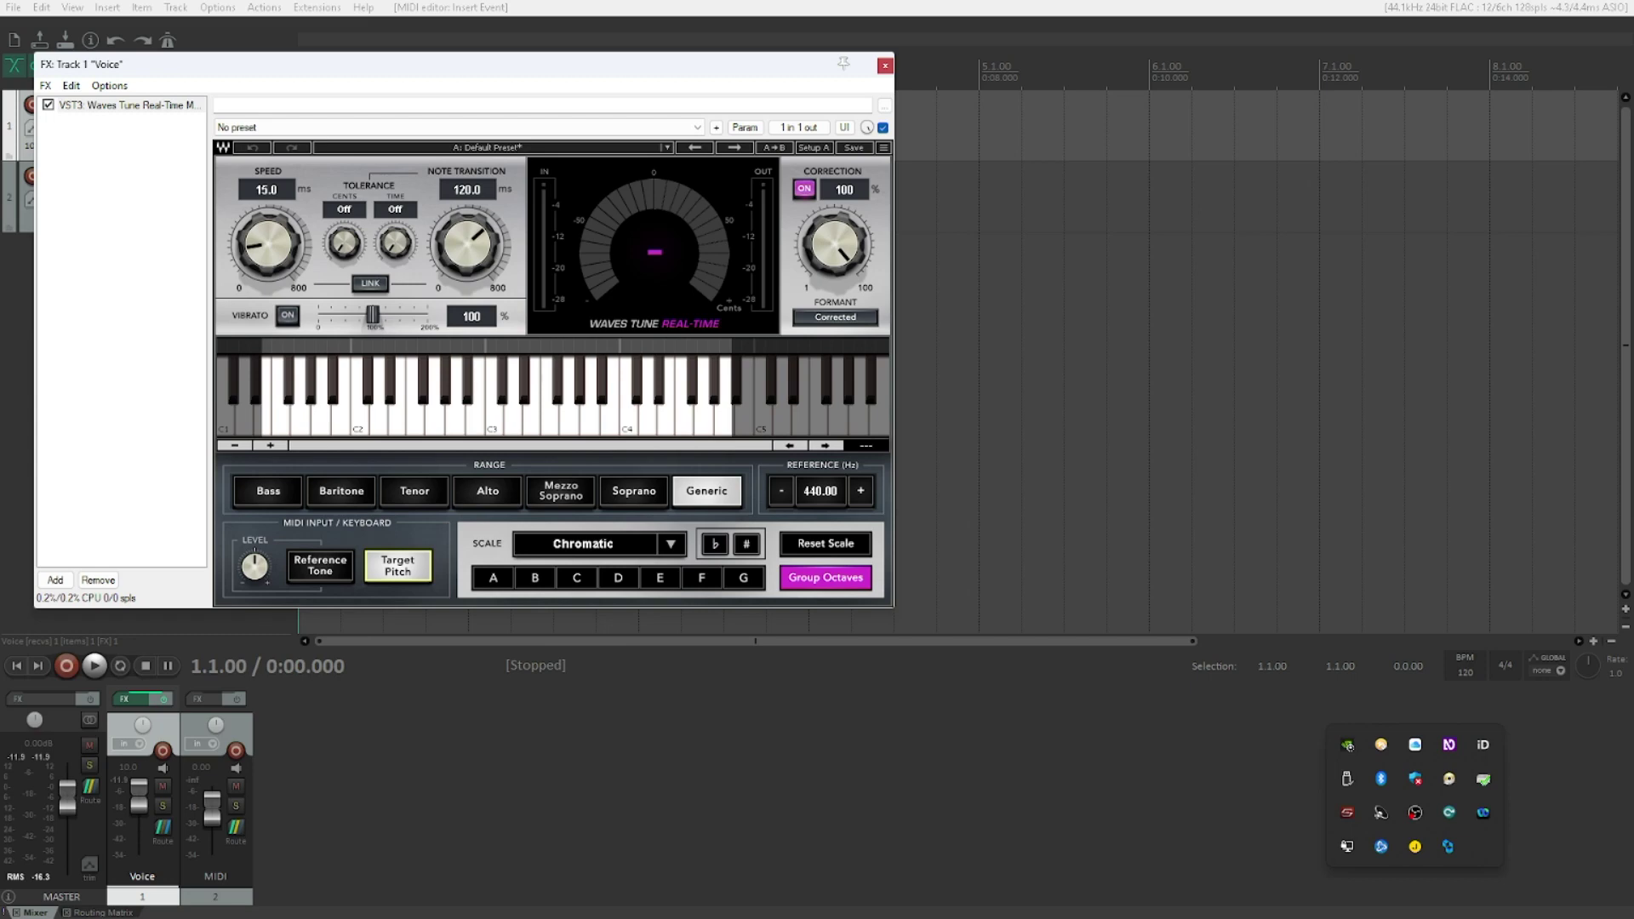
key(Escape)
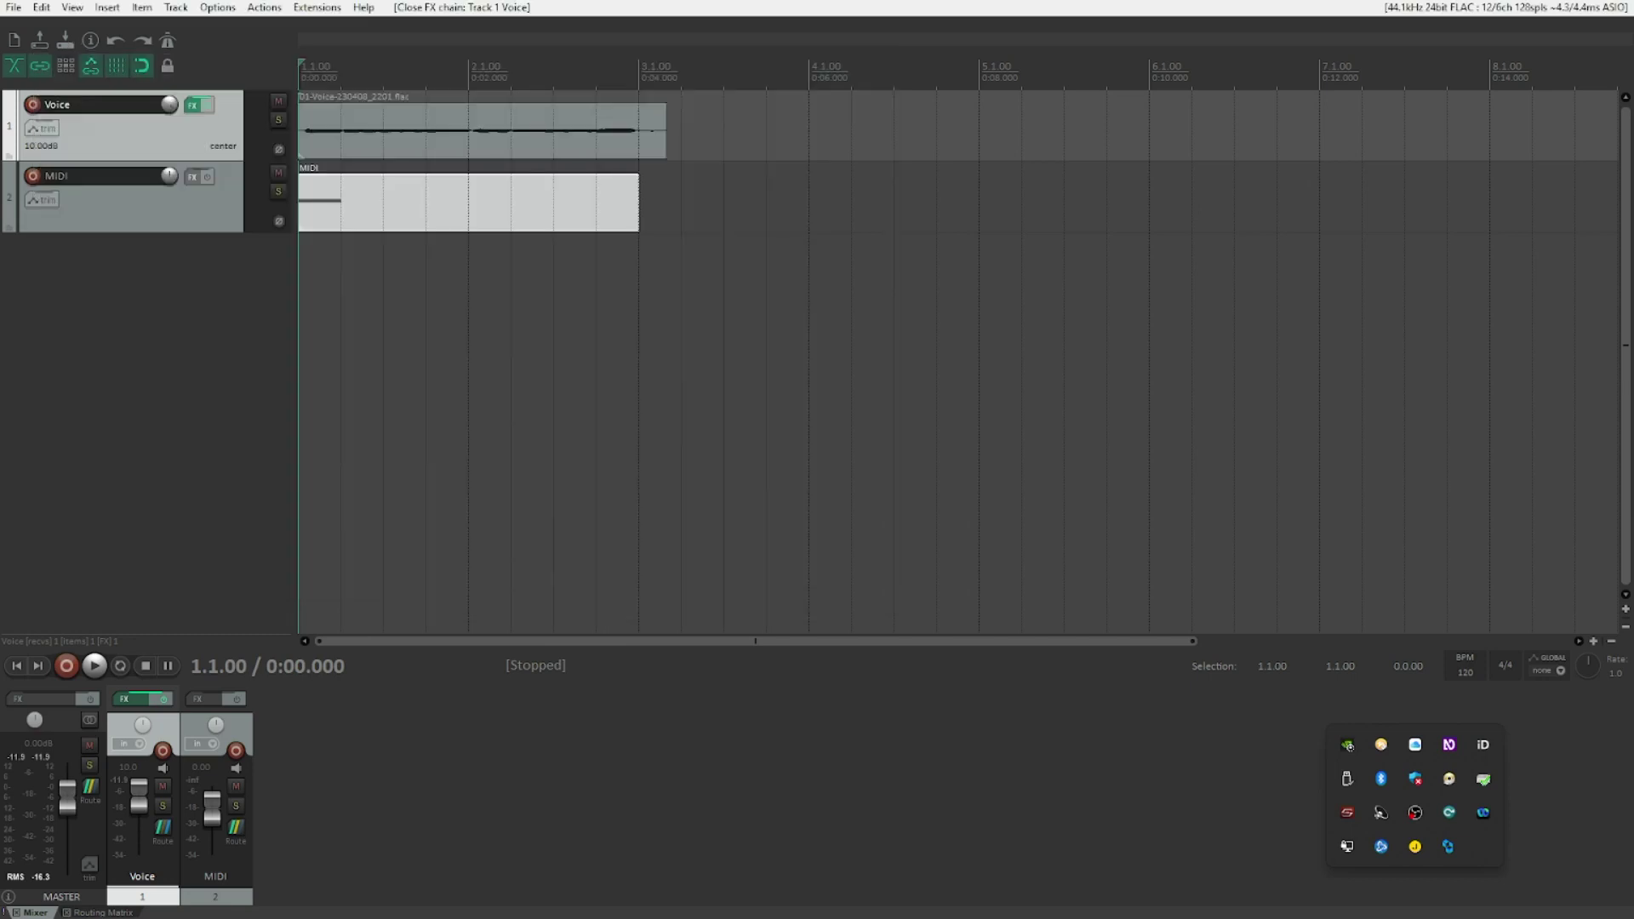
key(space)
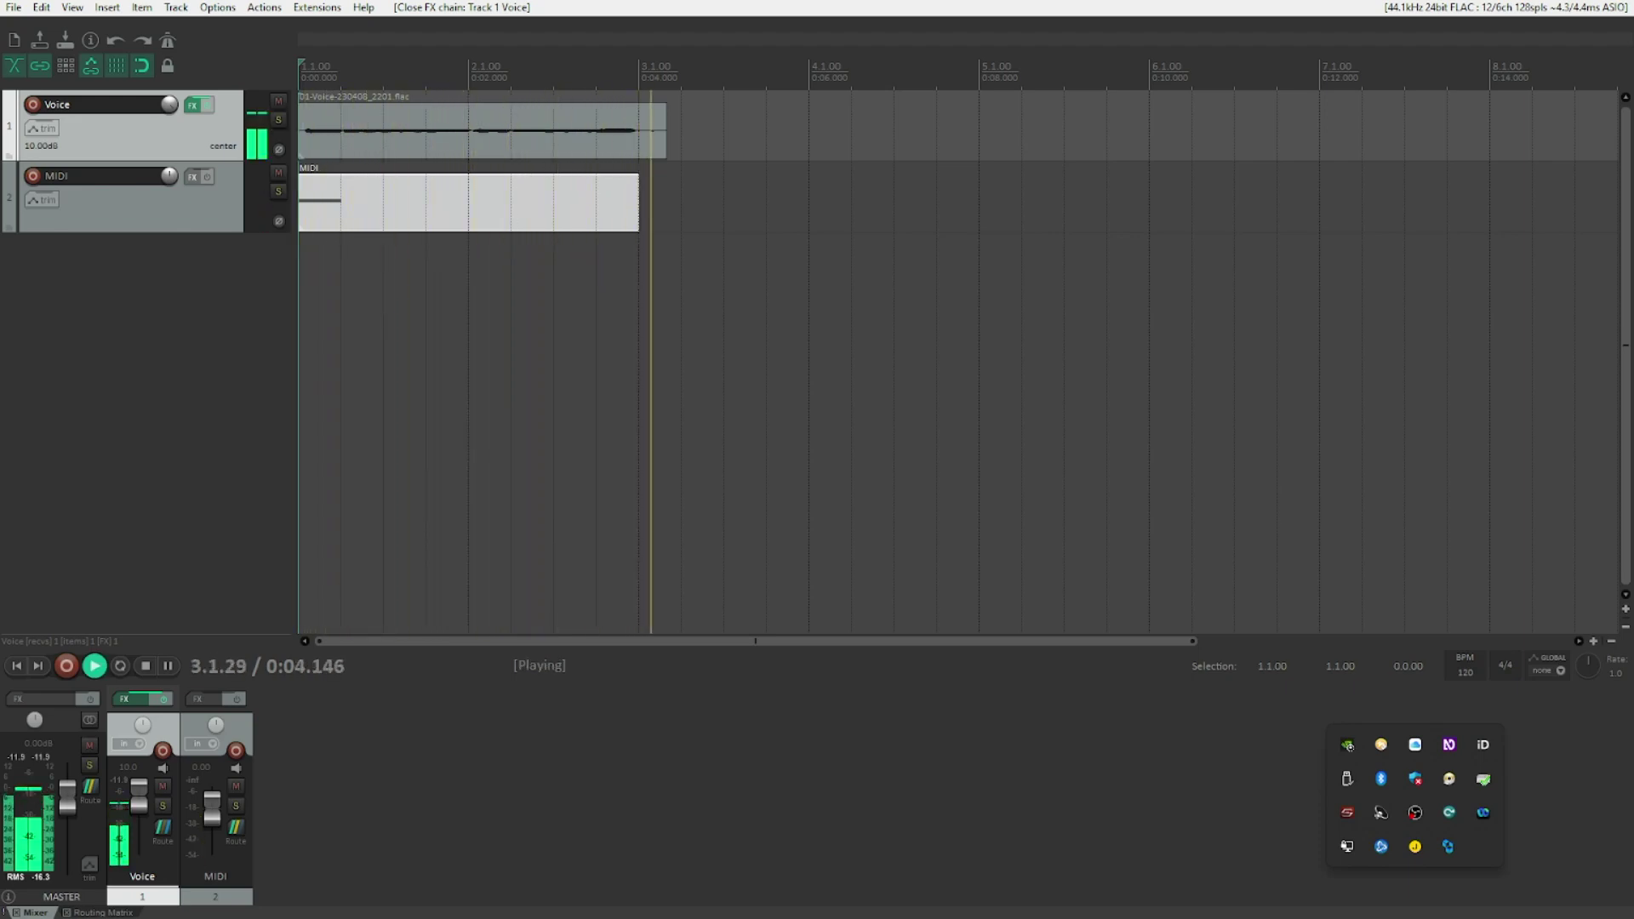
key(space)
key(space)
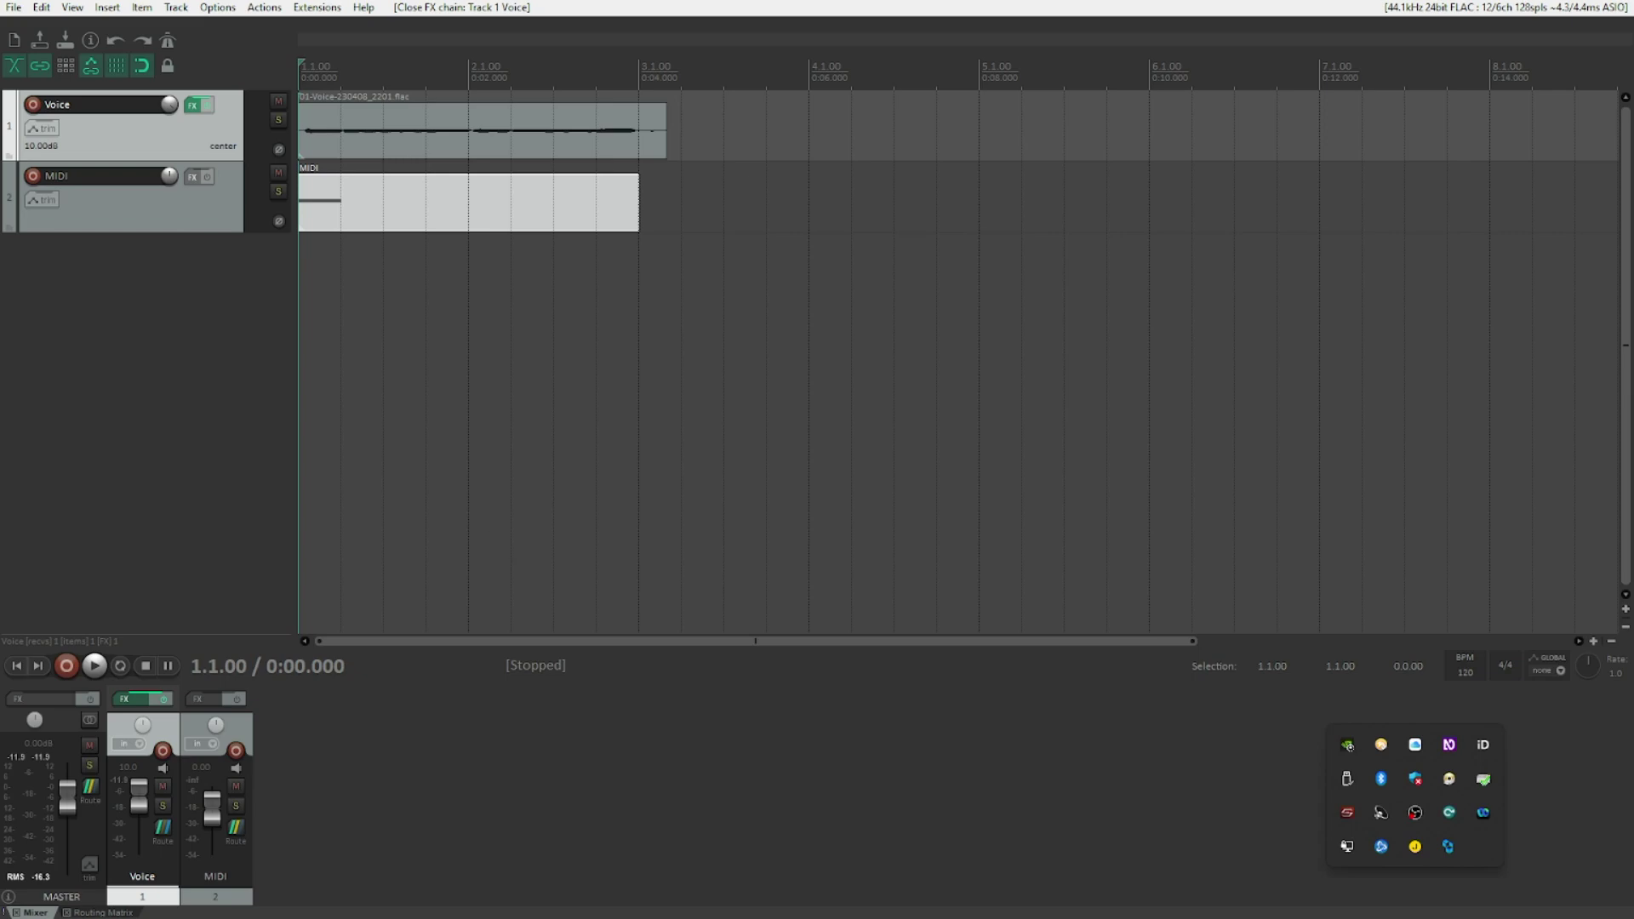
Set the Waves Tune Speed parameter to its minimum and Note Transition to 0.1 ms
key(Down)
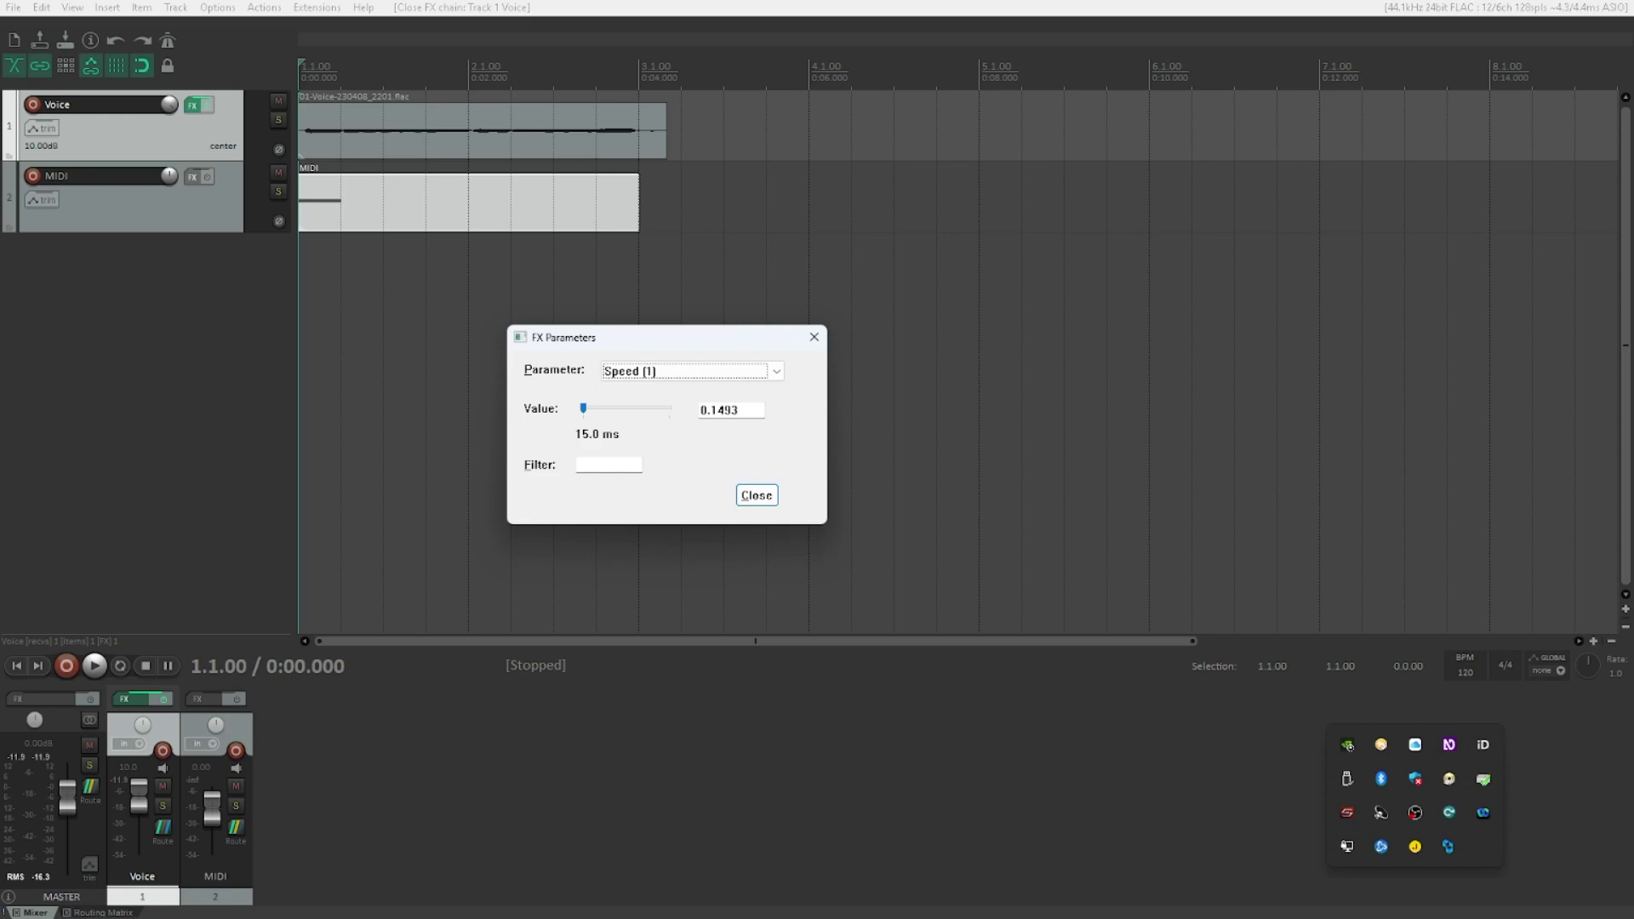
key(Tab)
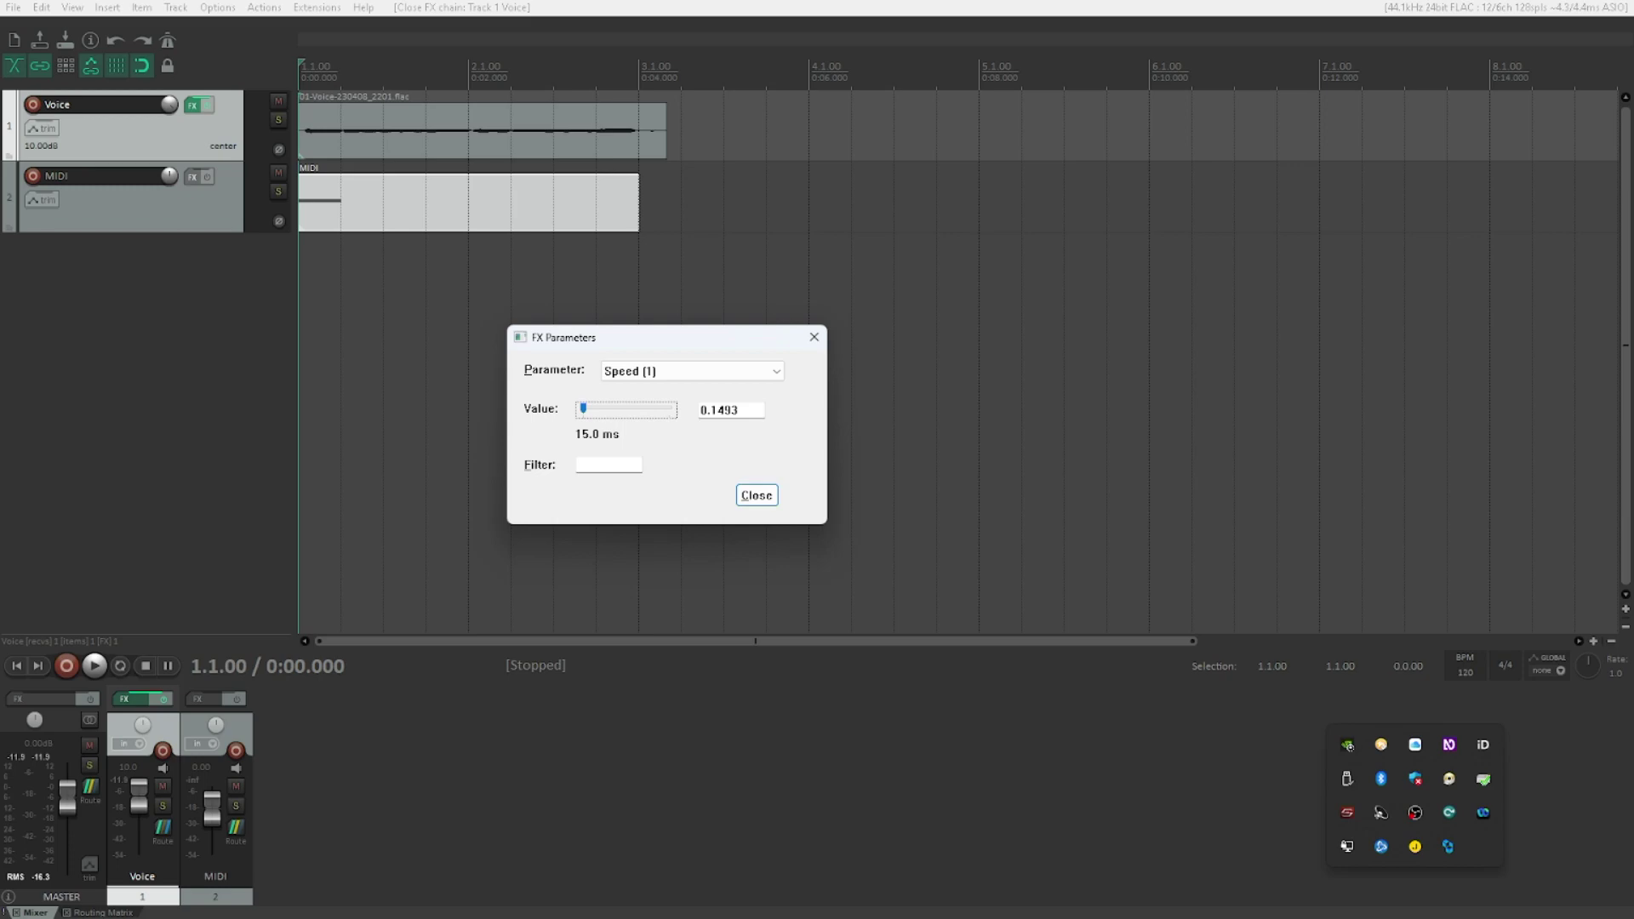
key(Home)
key(shift+Tab)
key(Down)
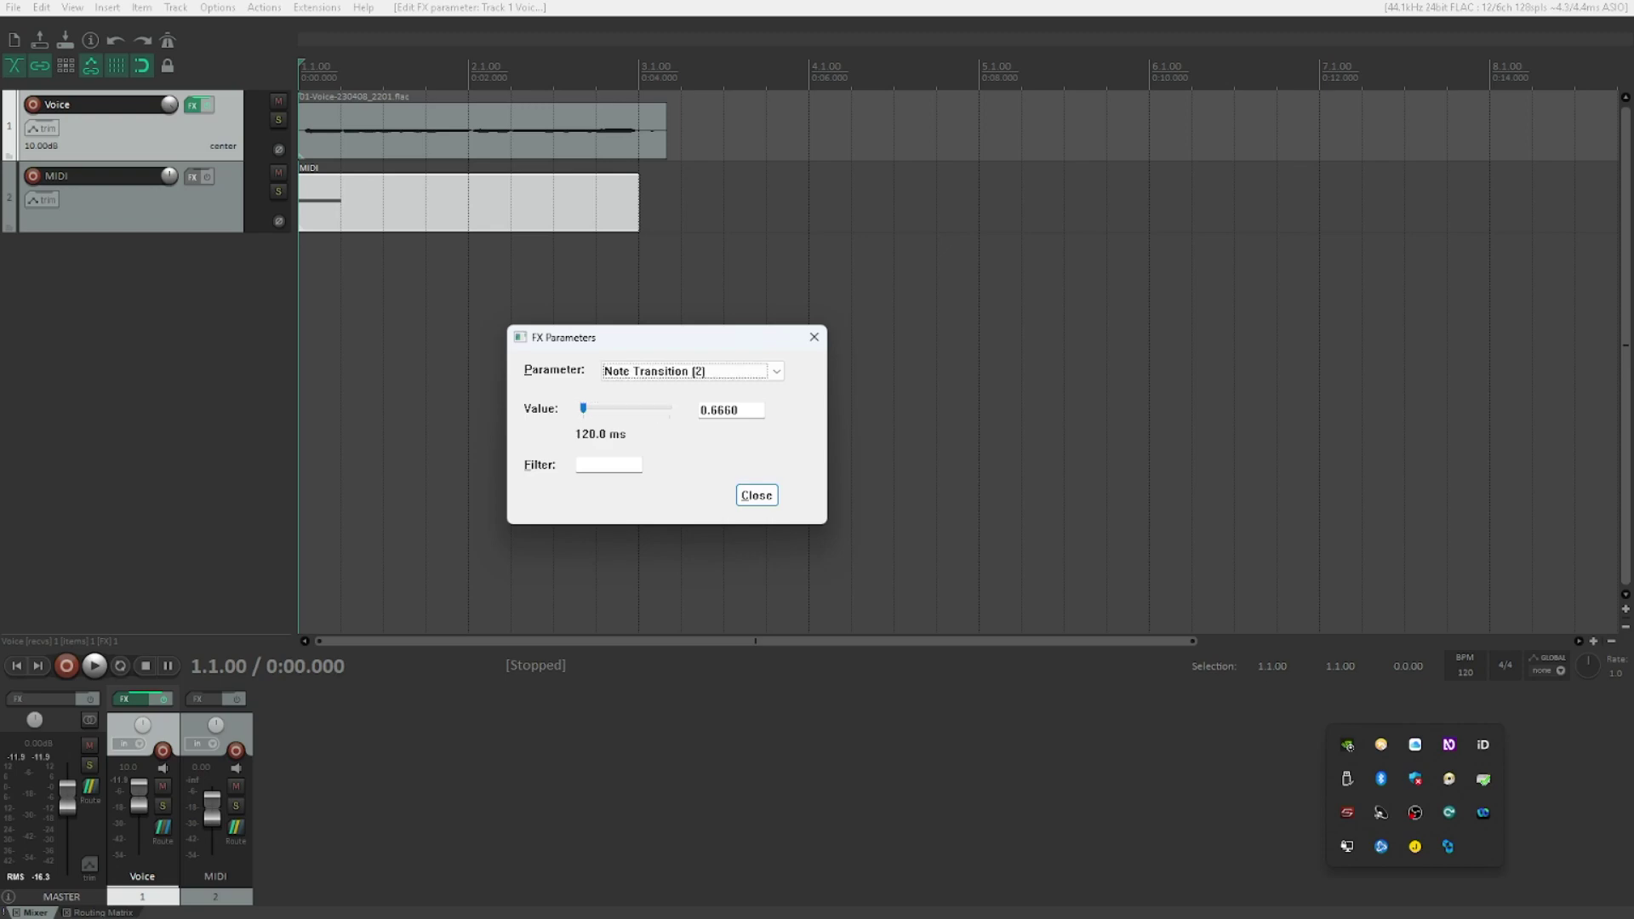
key(Tab)
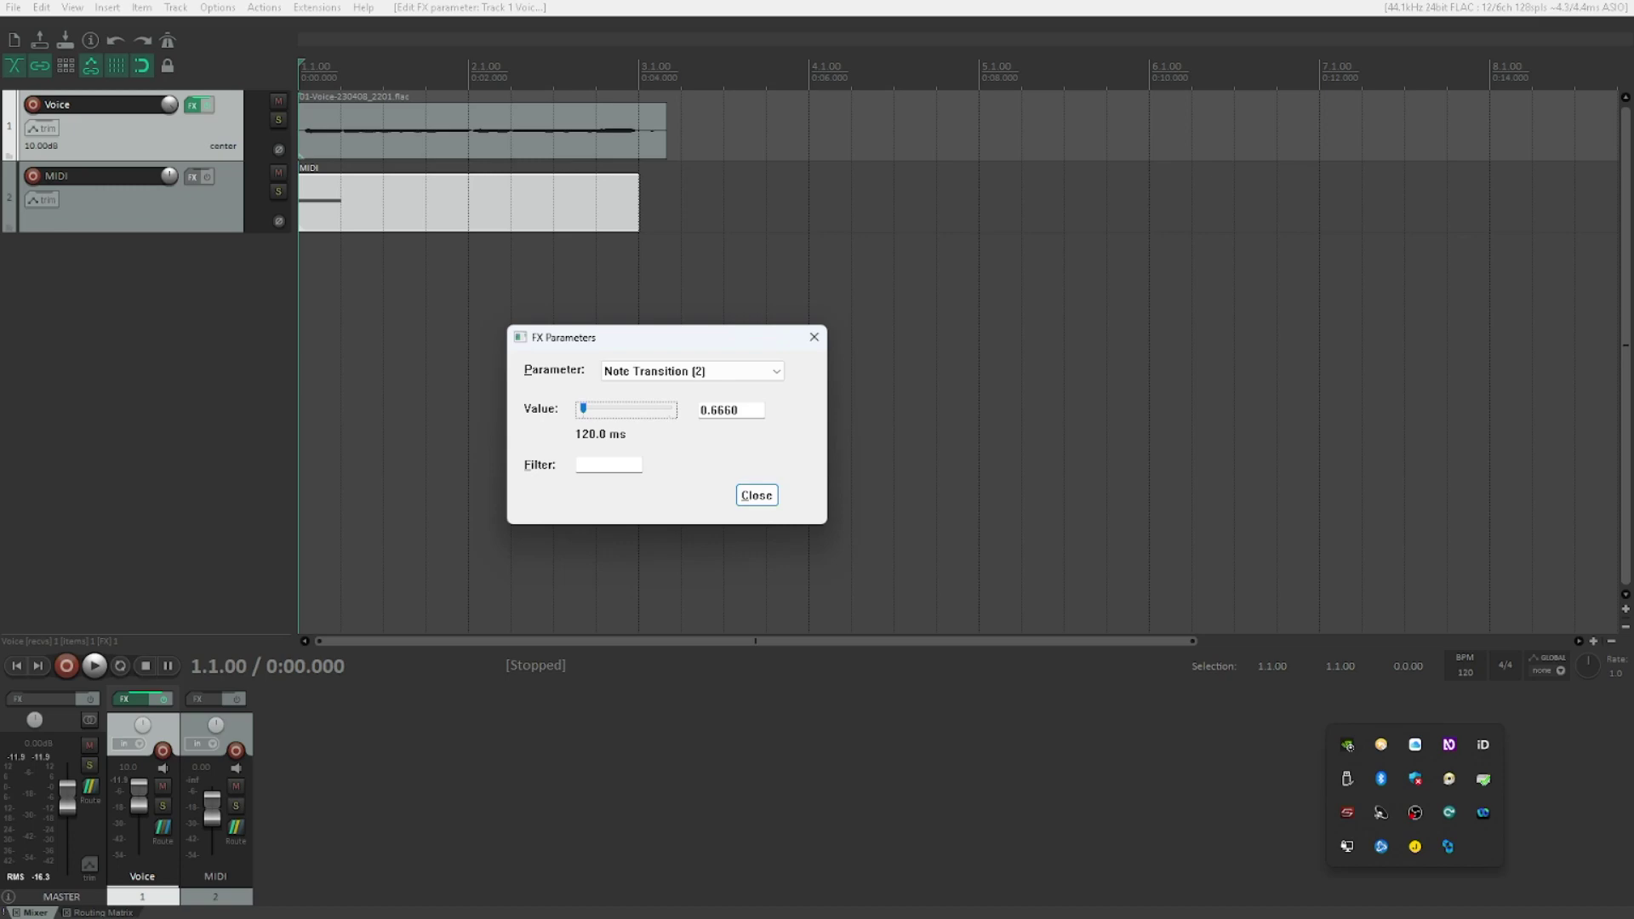
key(Home)
Check the value of the Waves Tune Correction parameter
key(shift+Tab)
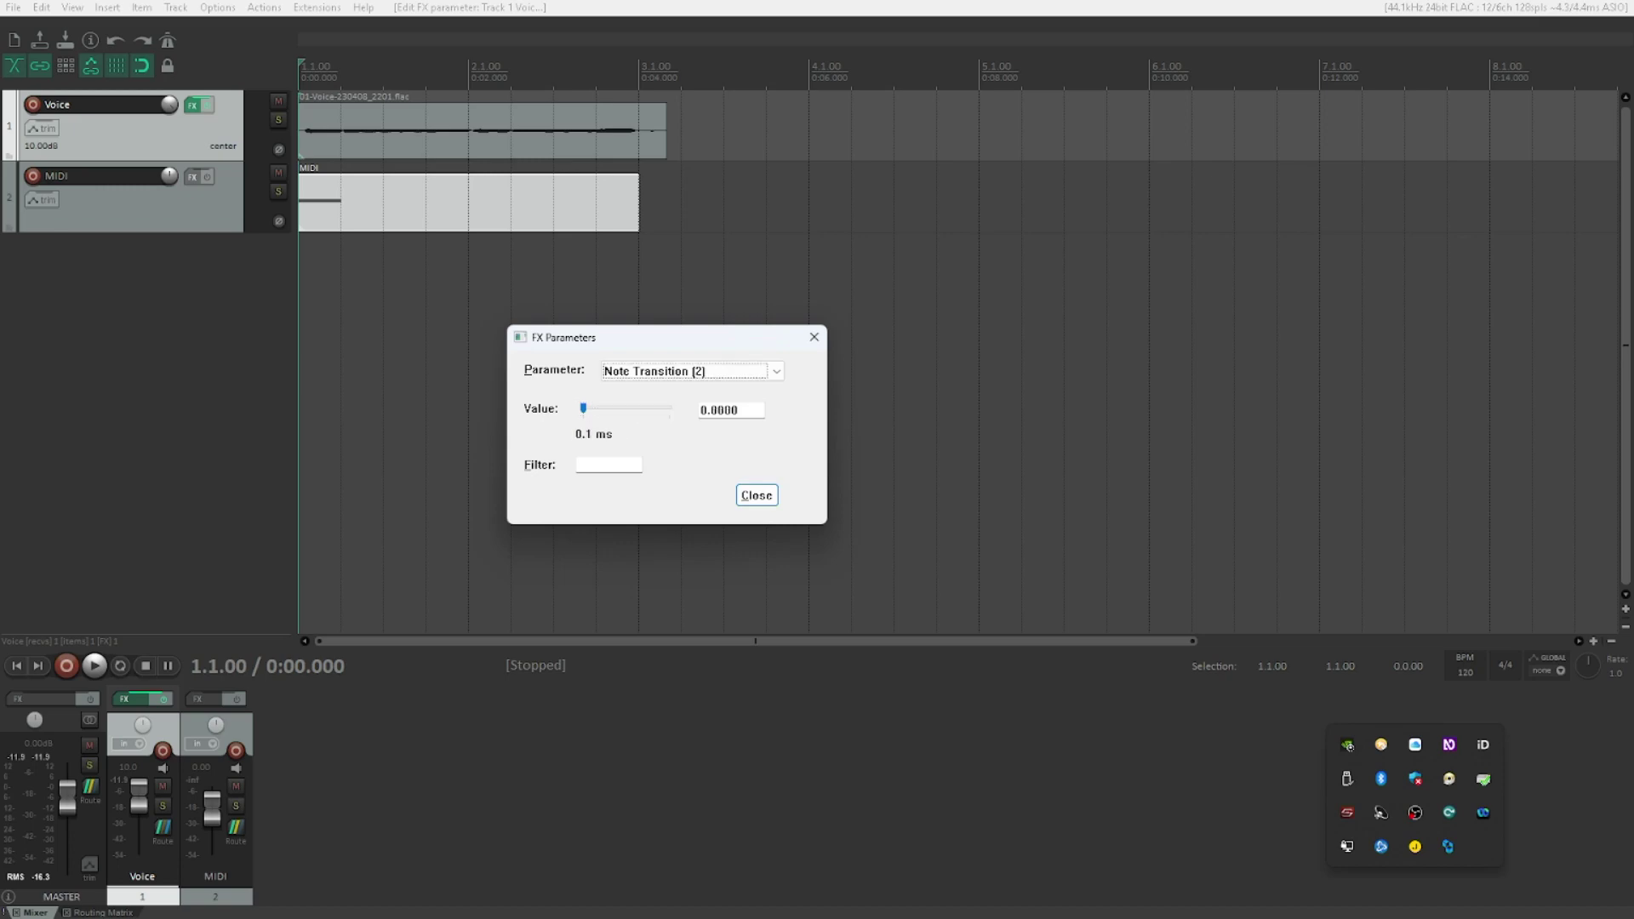
key(Down)
key(Down)
key(Tab)
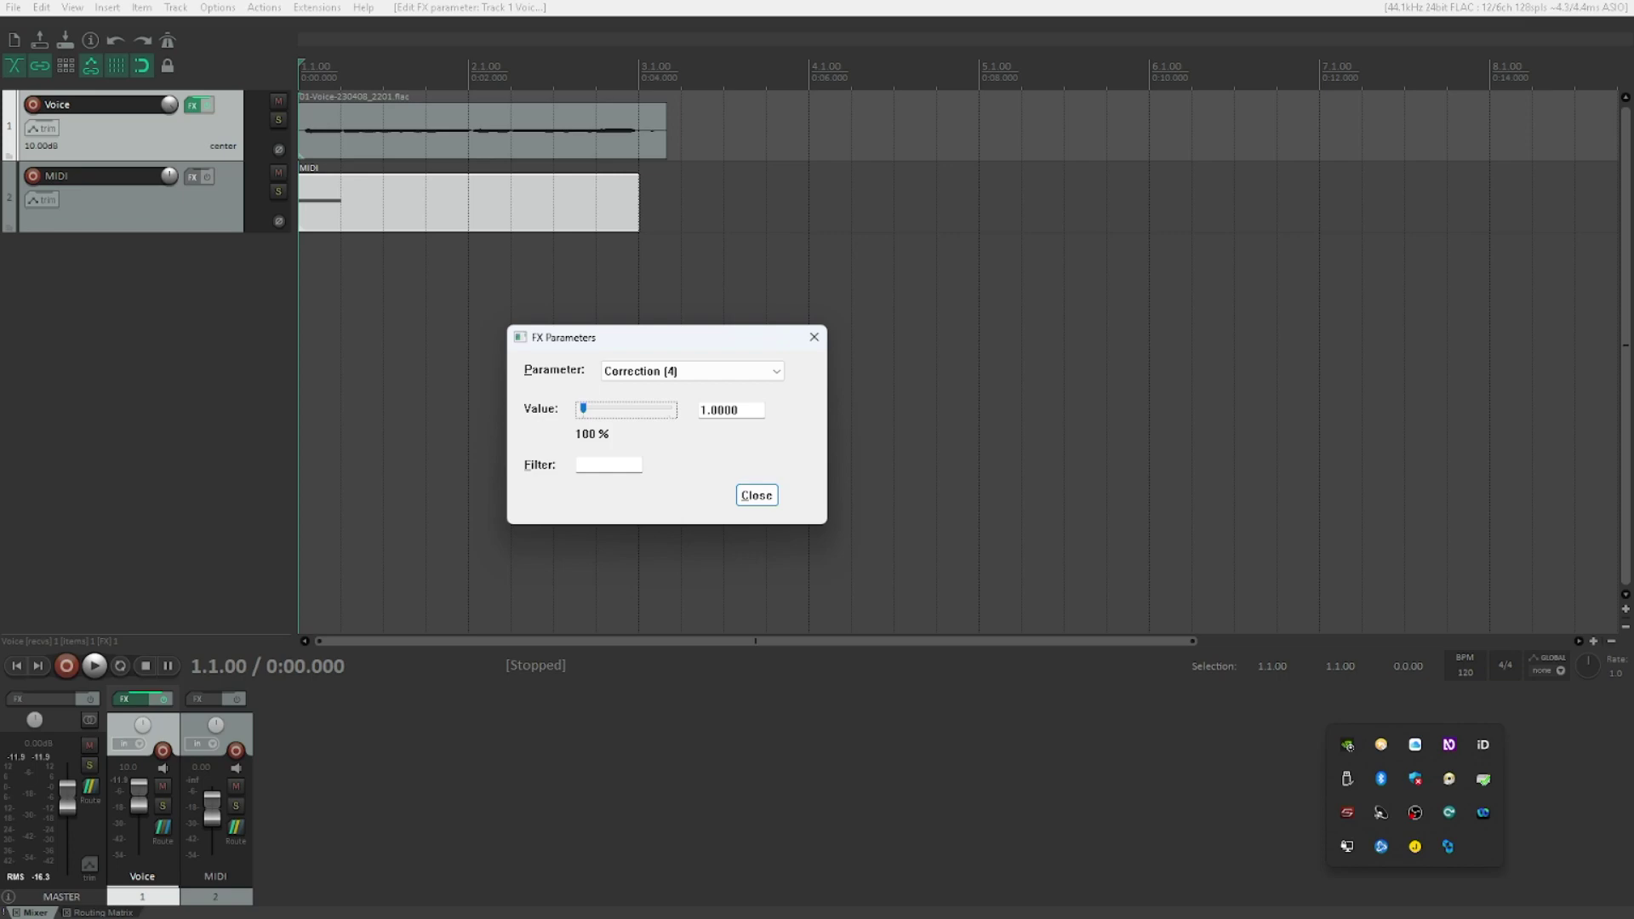
key(shift+Tab)
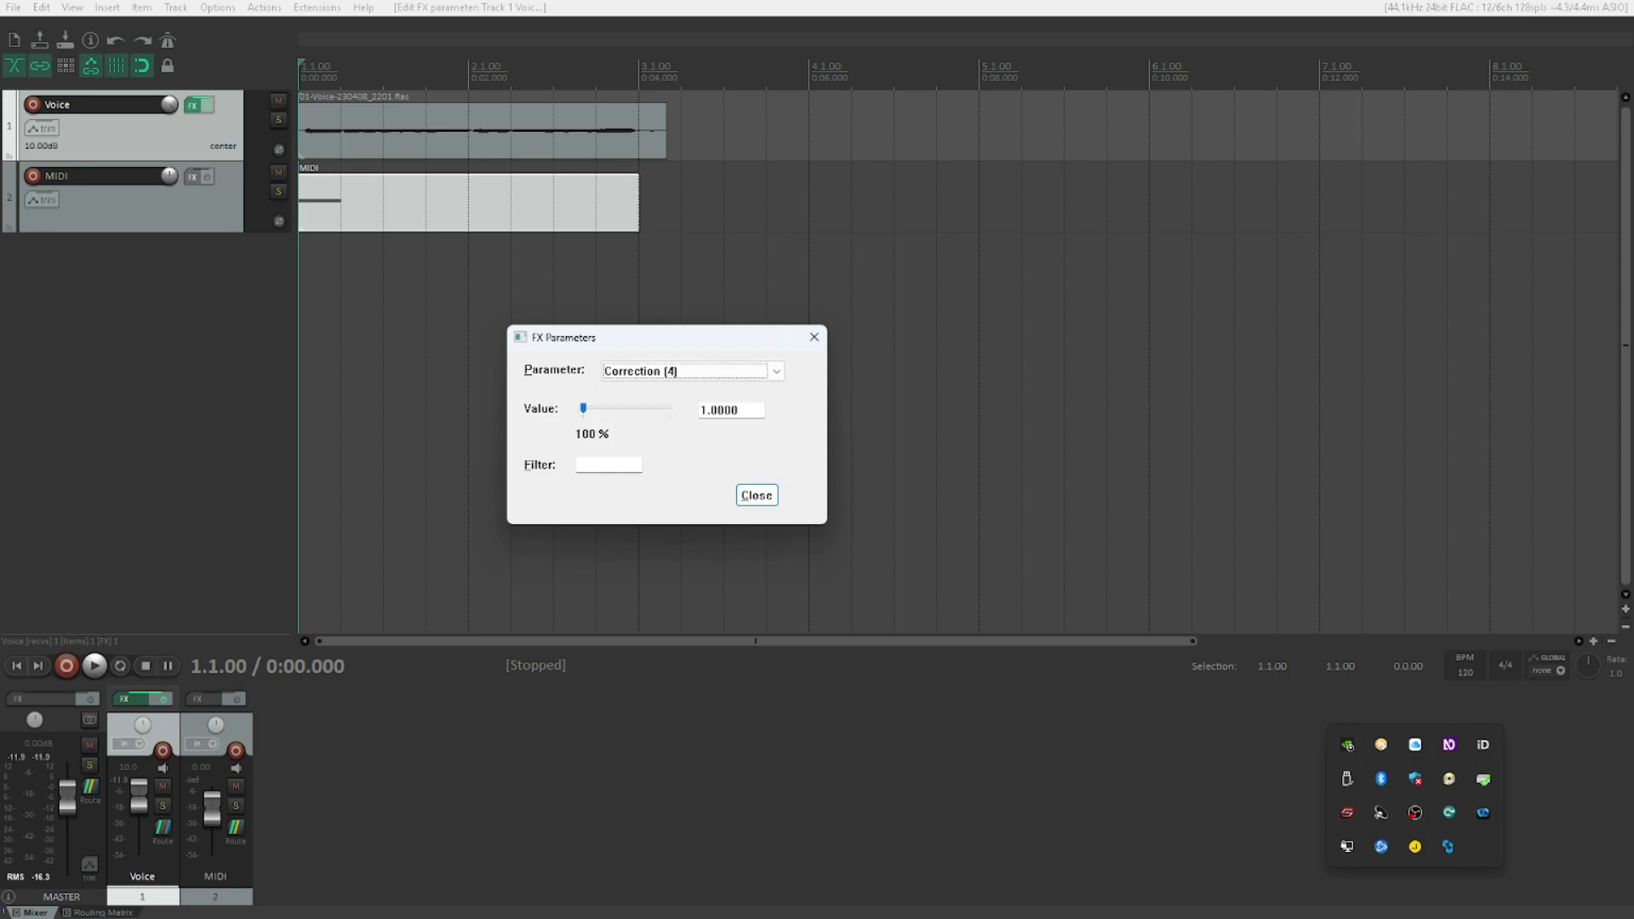
Check the Scale Type and Scale Root parameters of Waves Tune Real-Time, and close the parameter dialog
key(Down)
key(Down)
key(Down)
key(Down)
key(Down)
key(Down)
key(Down)
key(Tab)
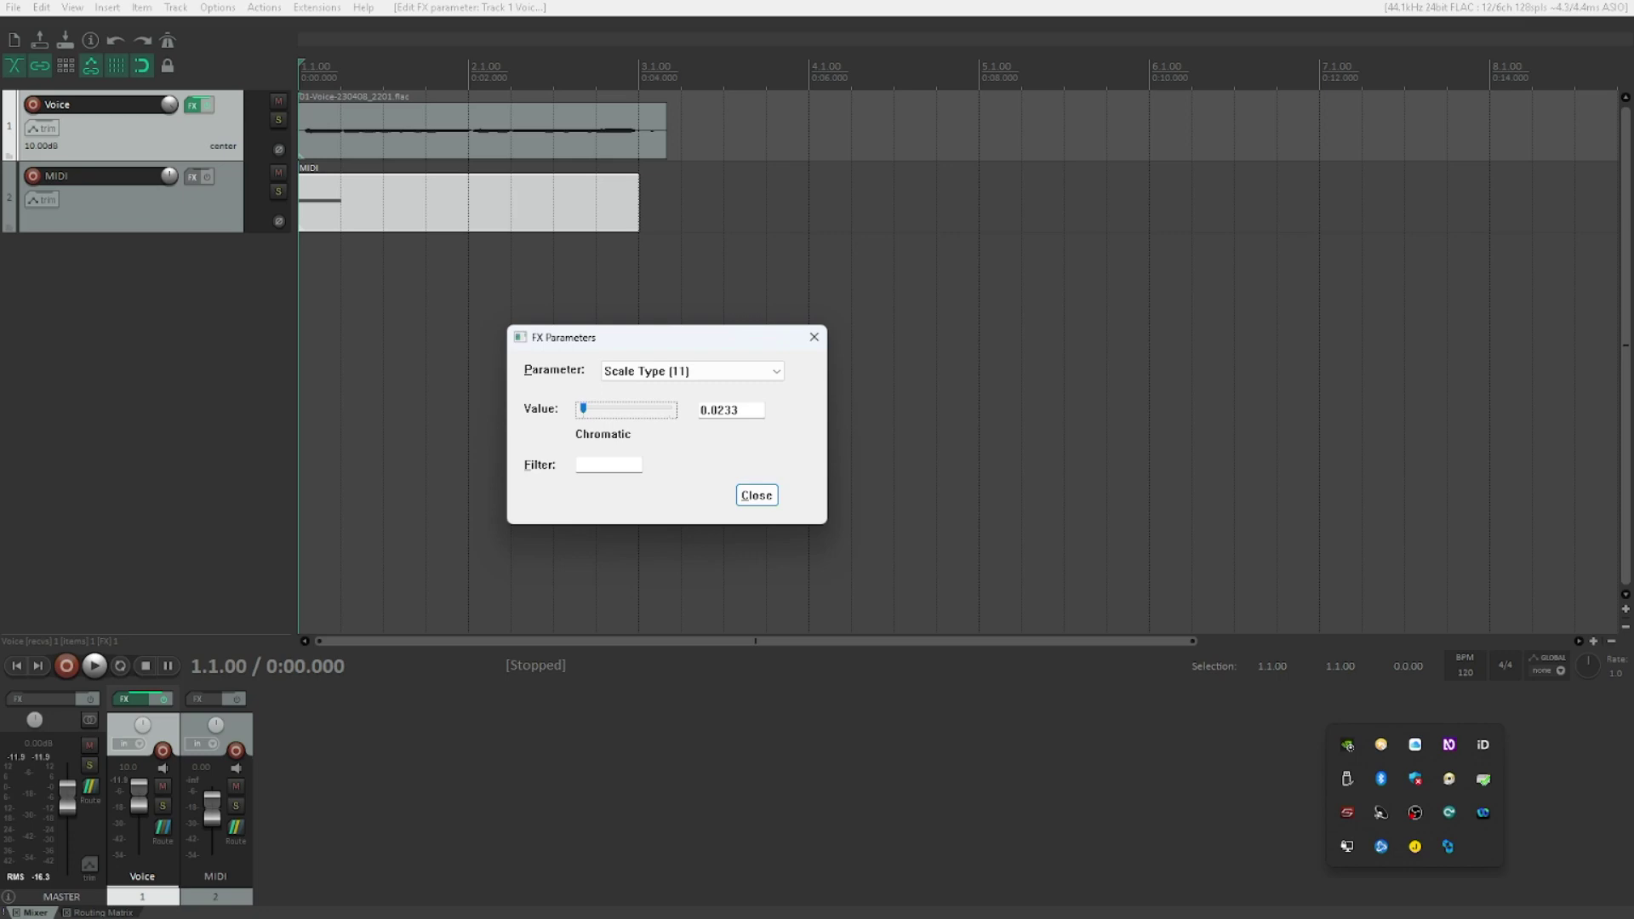
key(shift+Tab)
key(Down)
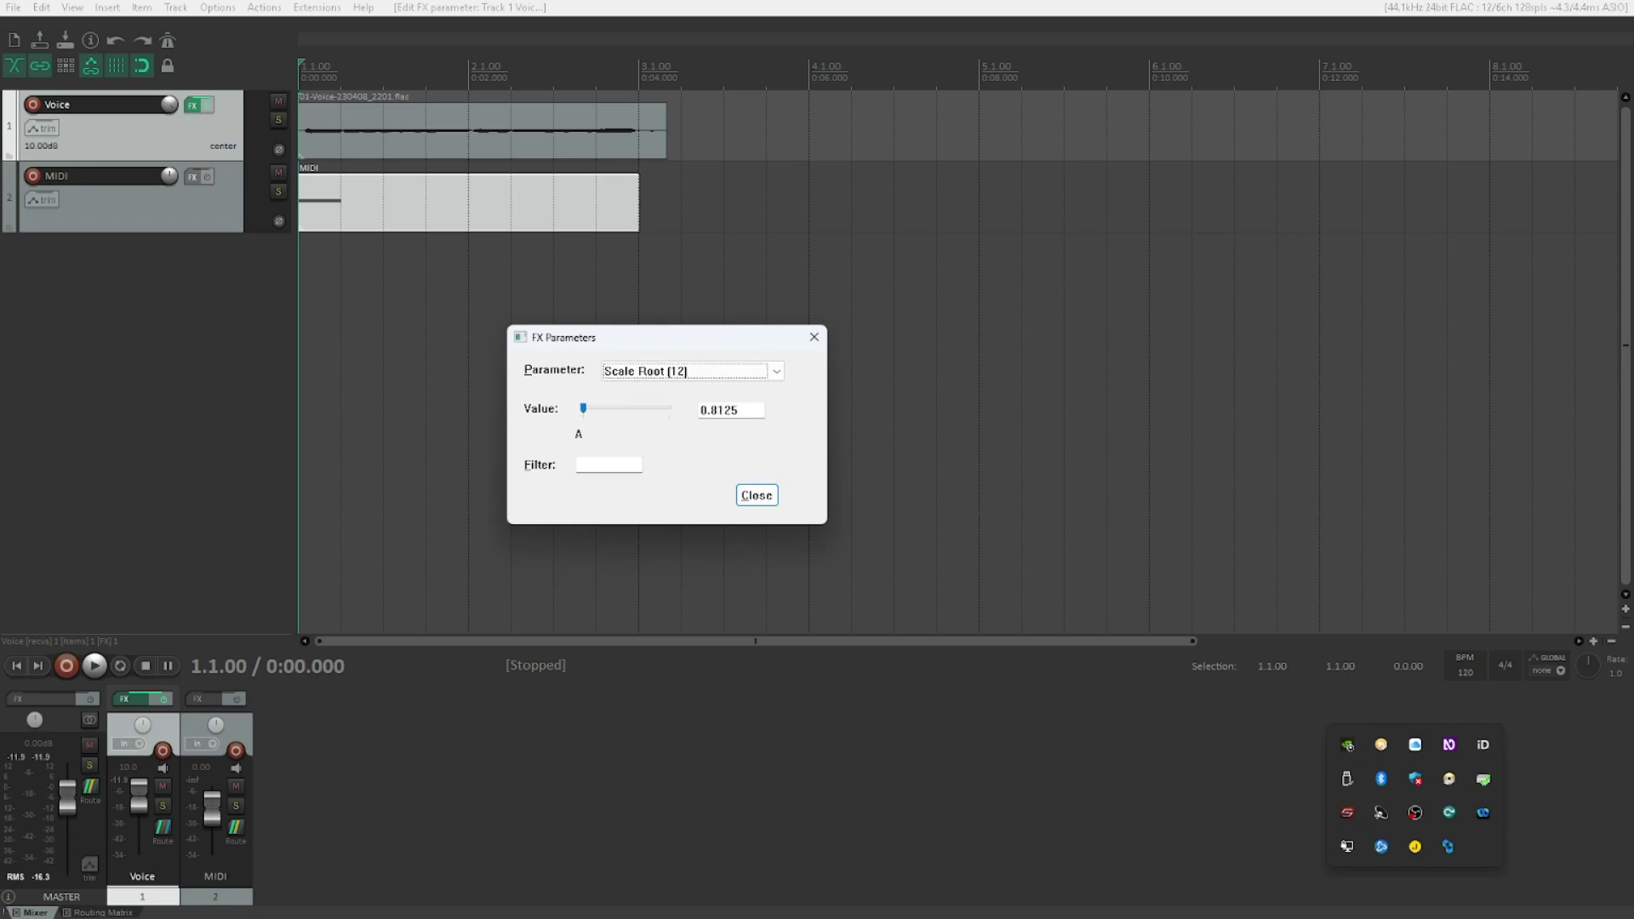
key(Tab)
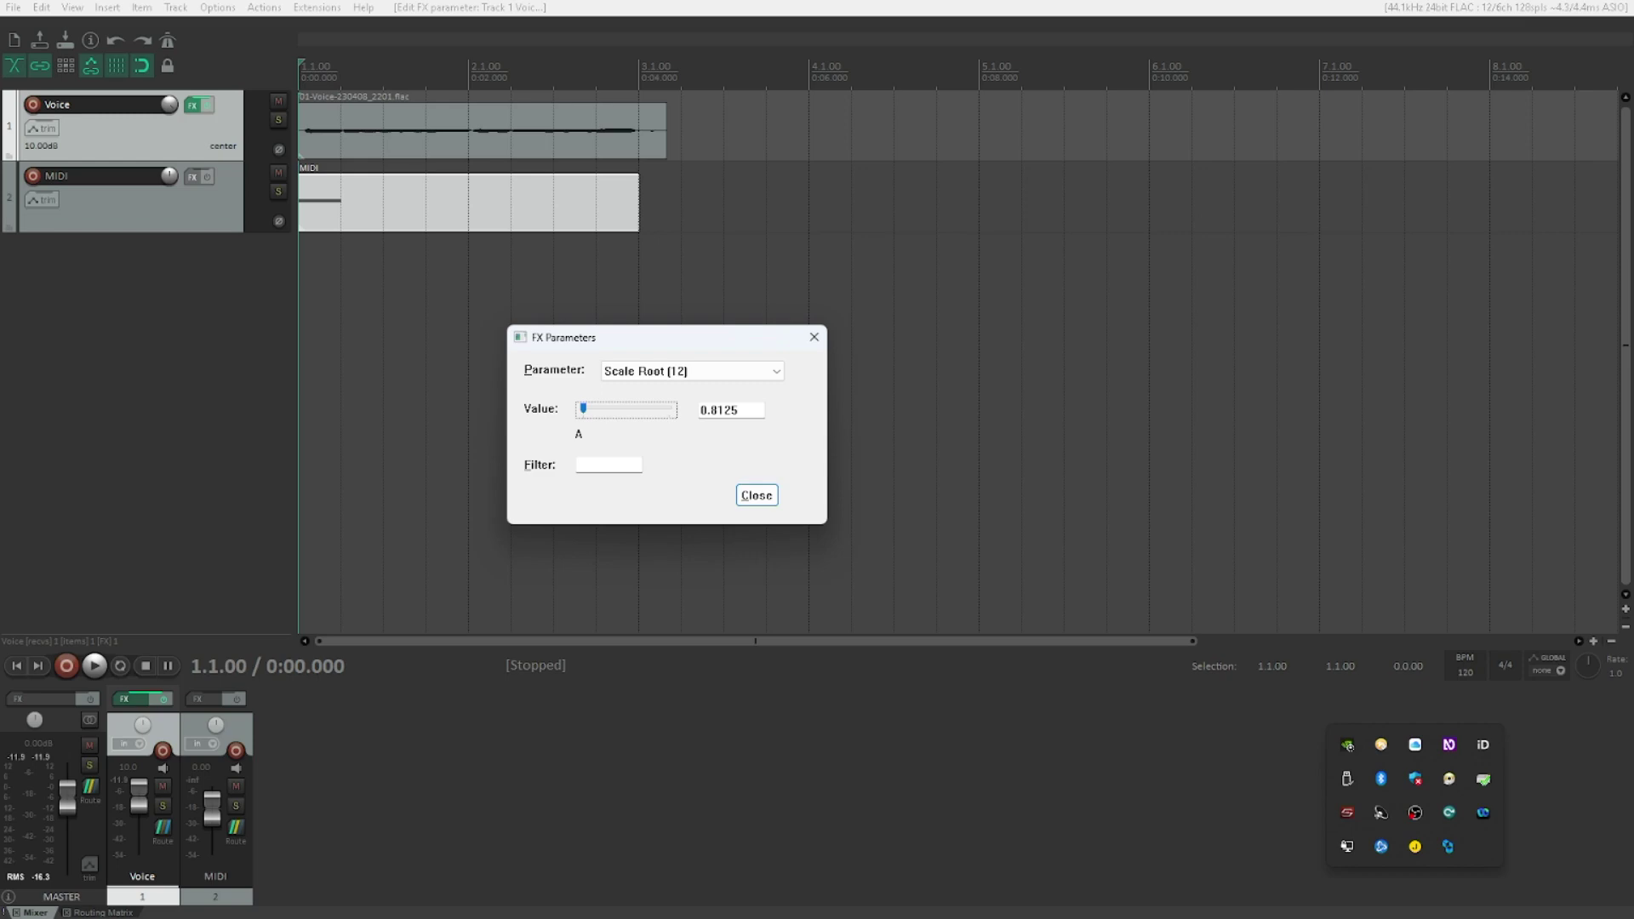
key(Escape)
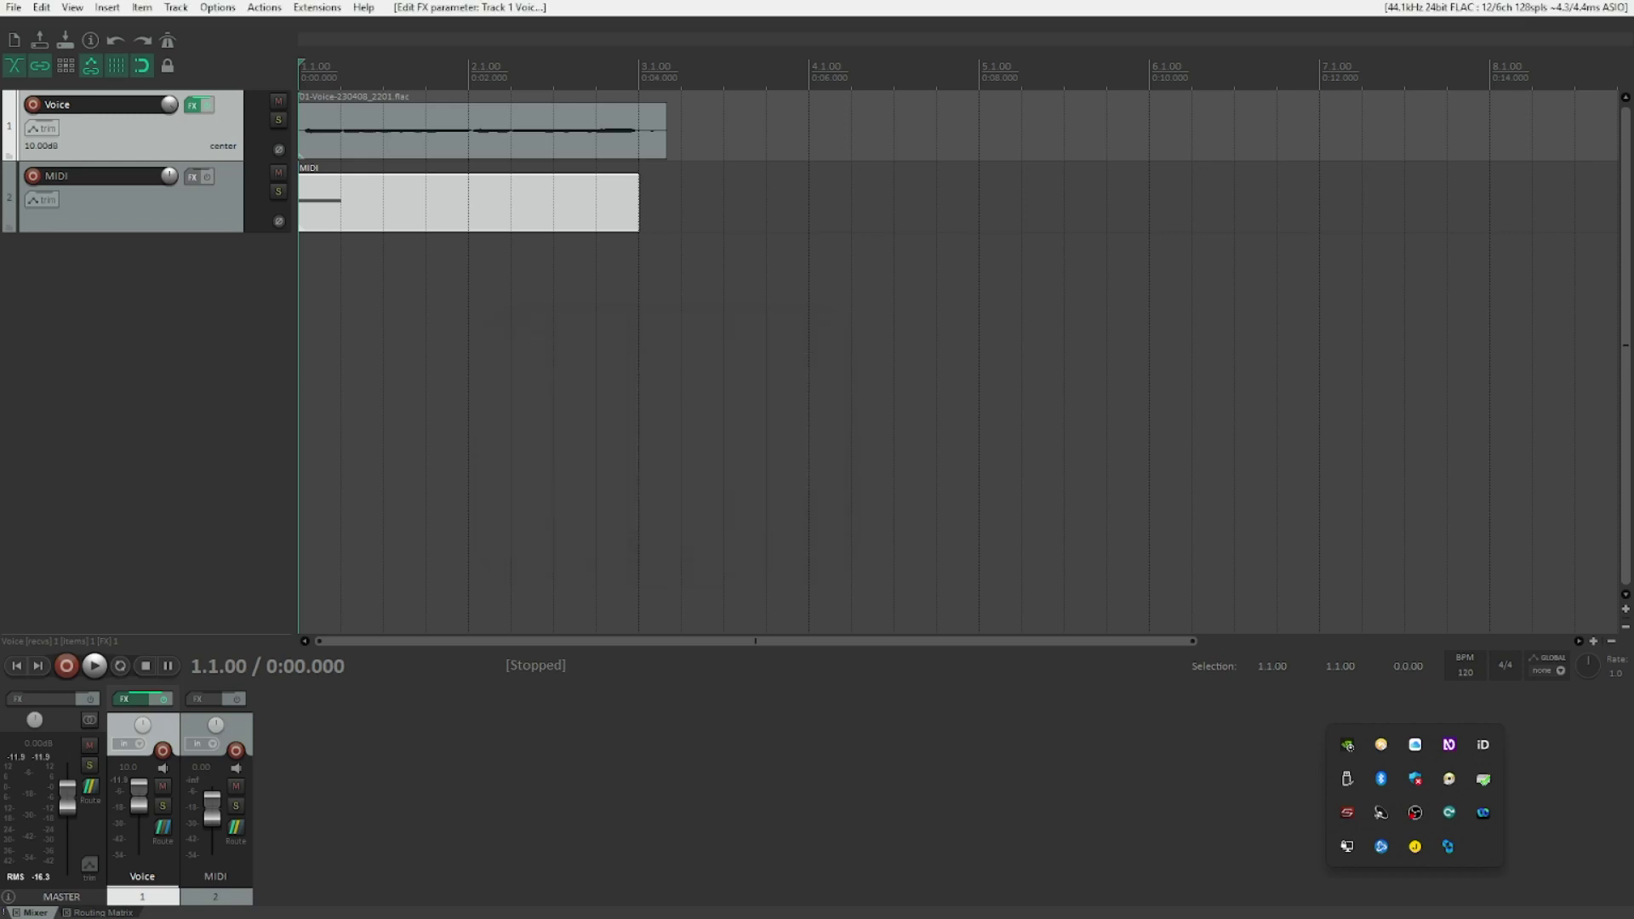
Play the pitch-corrected voice from the project start several times to listen to the effect of the new settings
key(space)
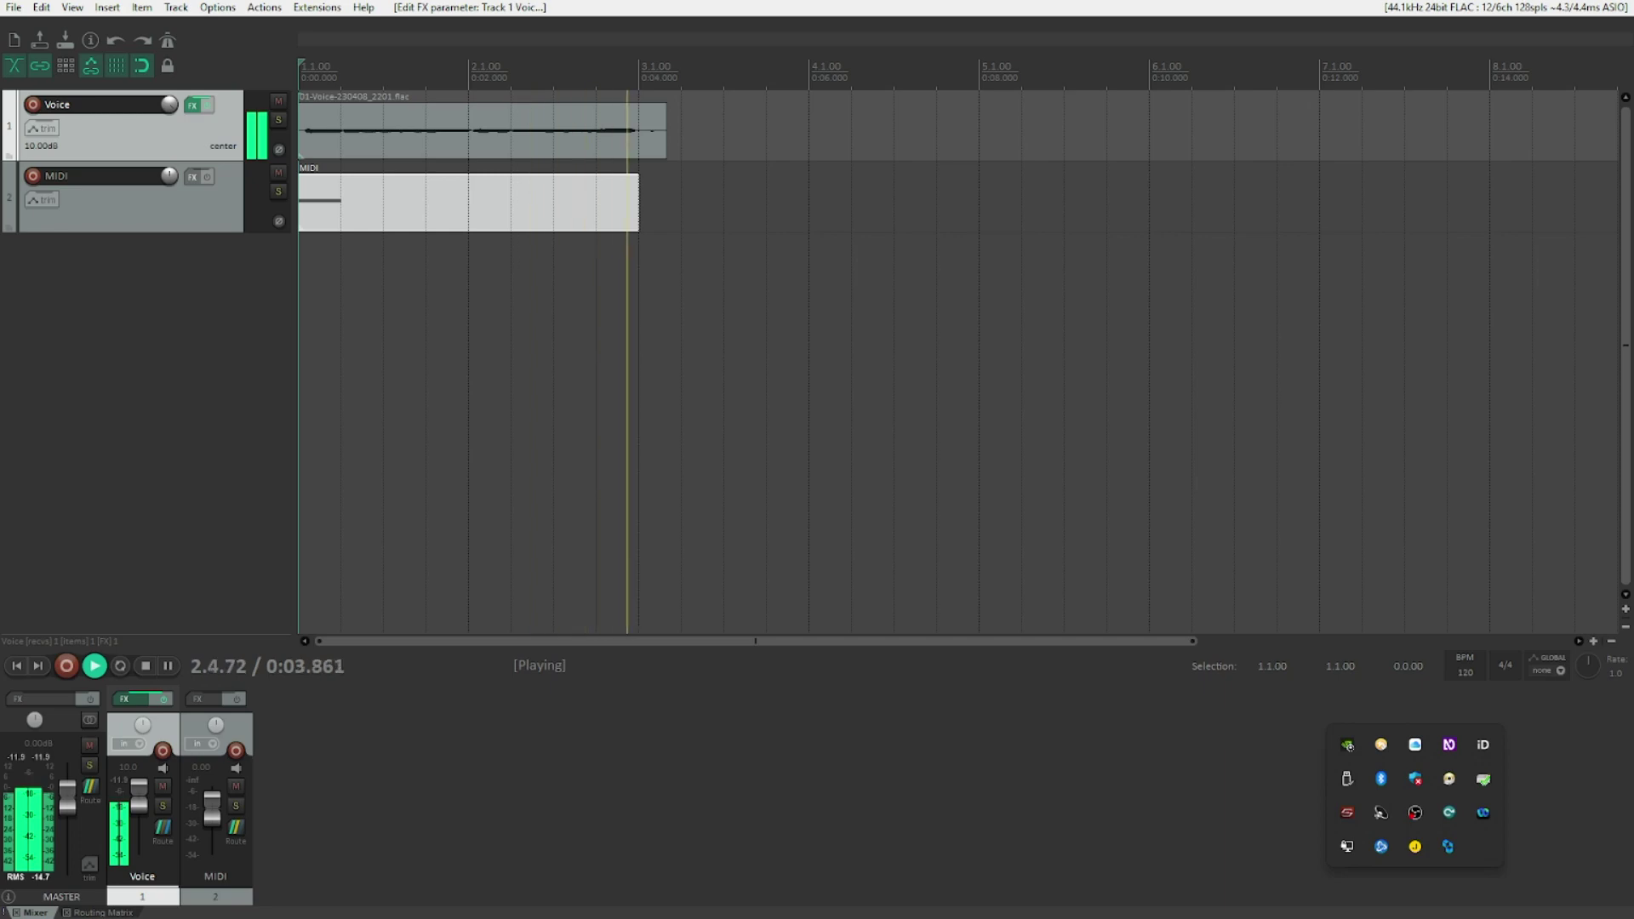
key(space)
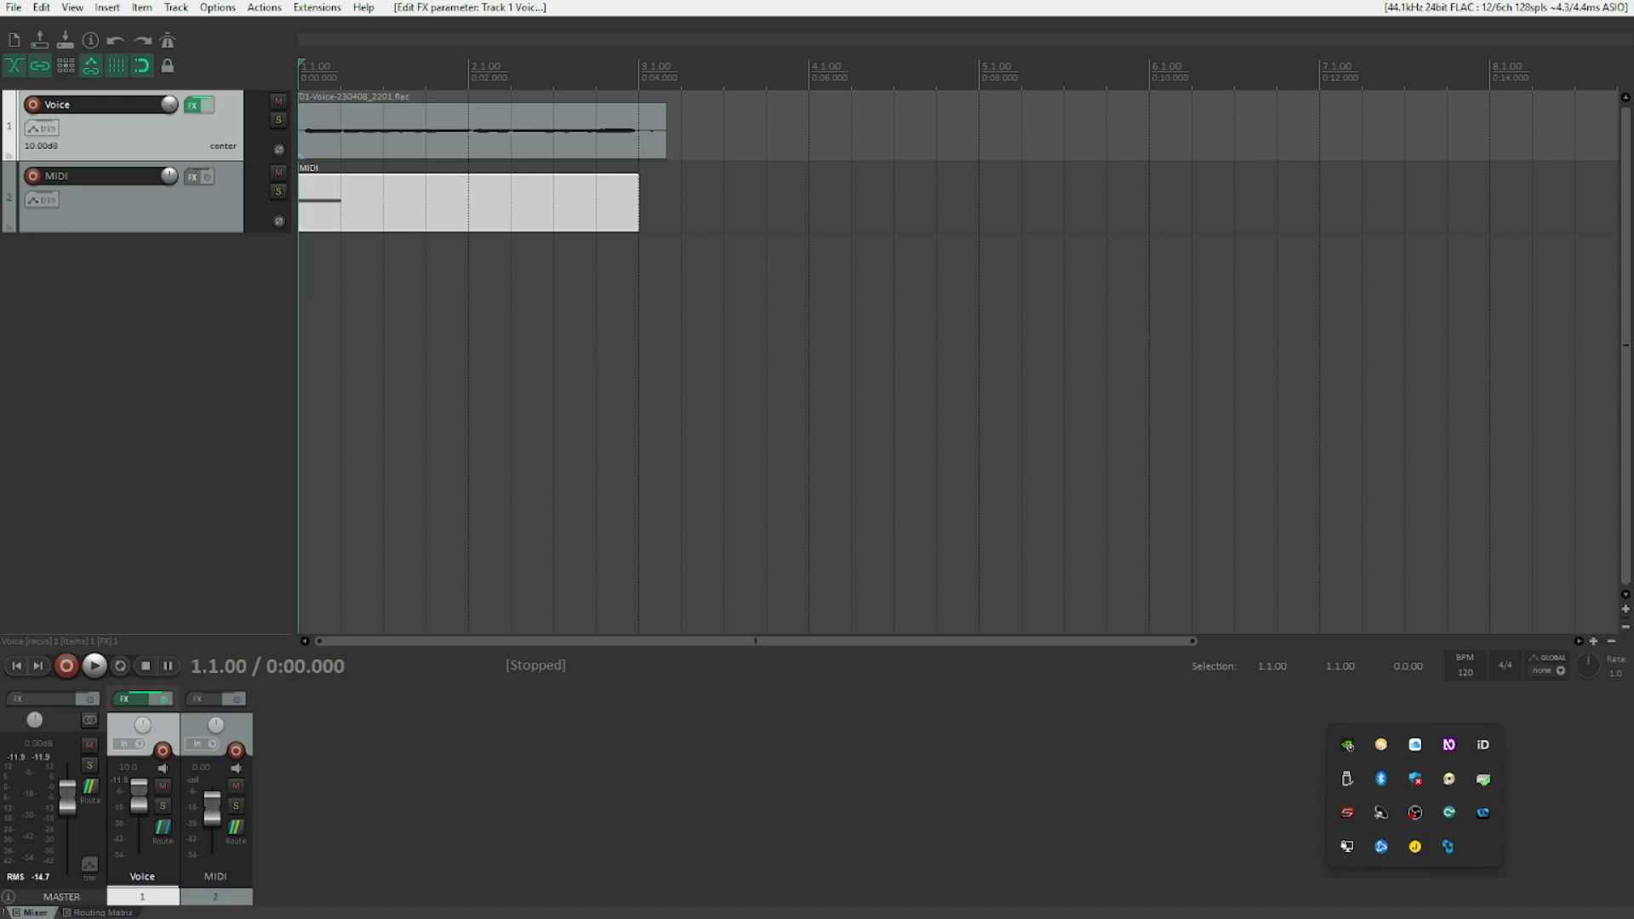
key(space)
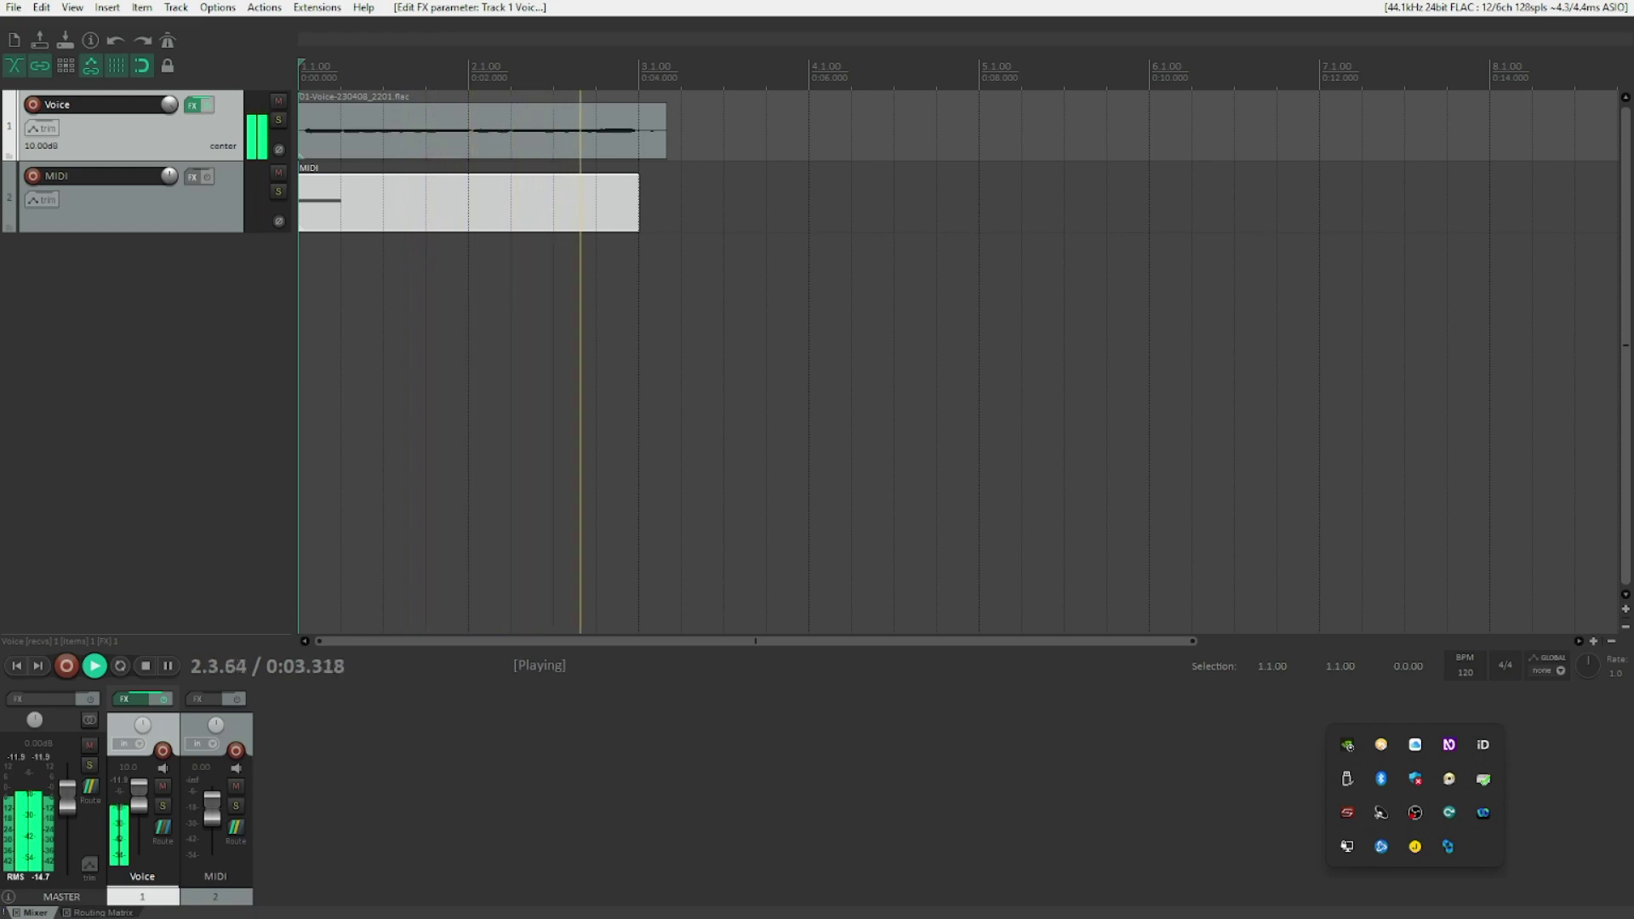
key(space)
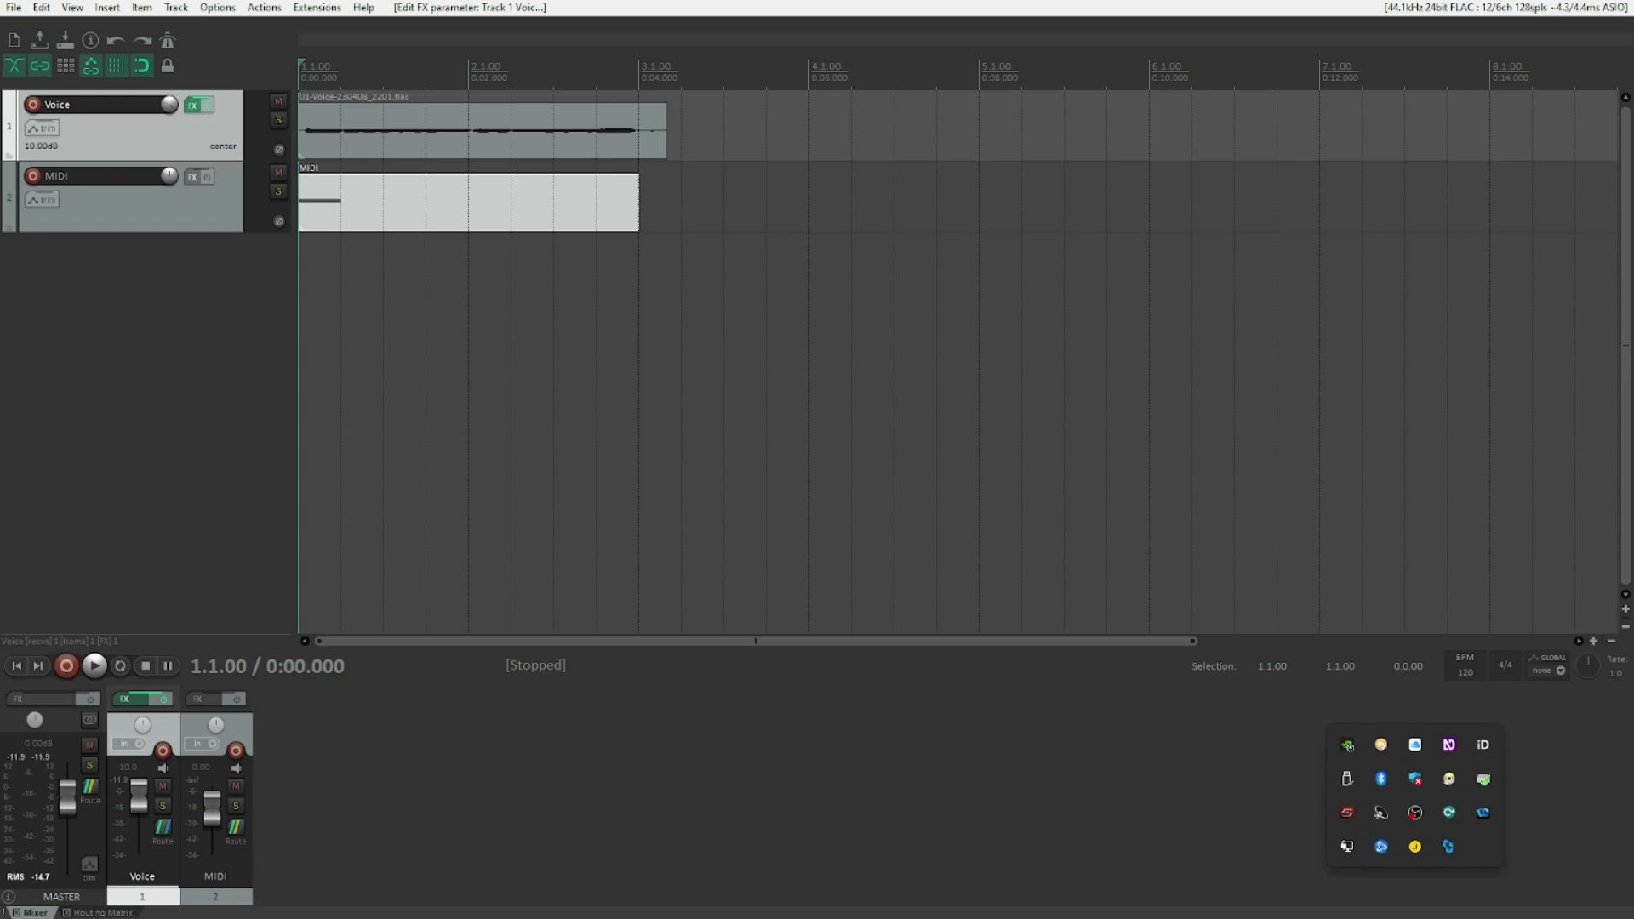
key(space)
key(space)
Open the MIDI track's item for editing and insert a lower-pitched quarter note at beat 1.2, directly after the C4
click(128, 213)
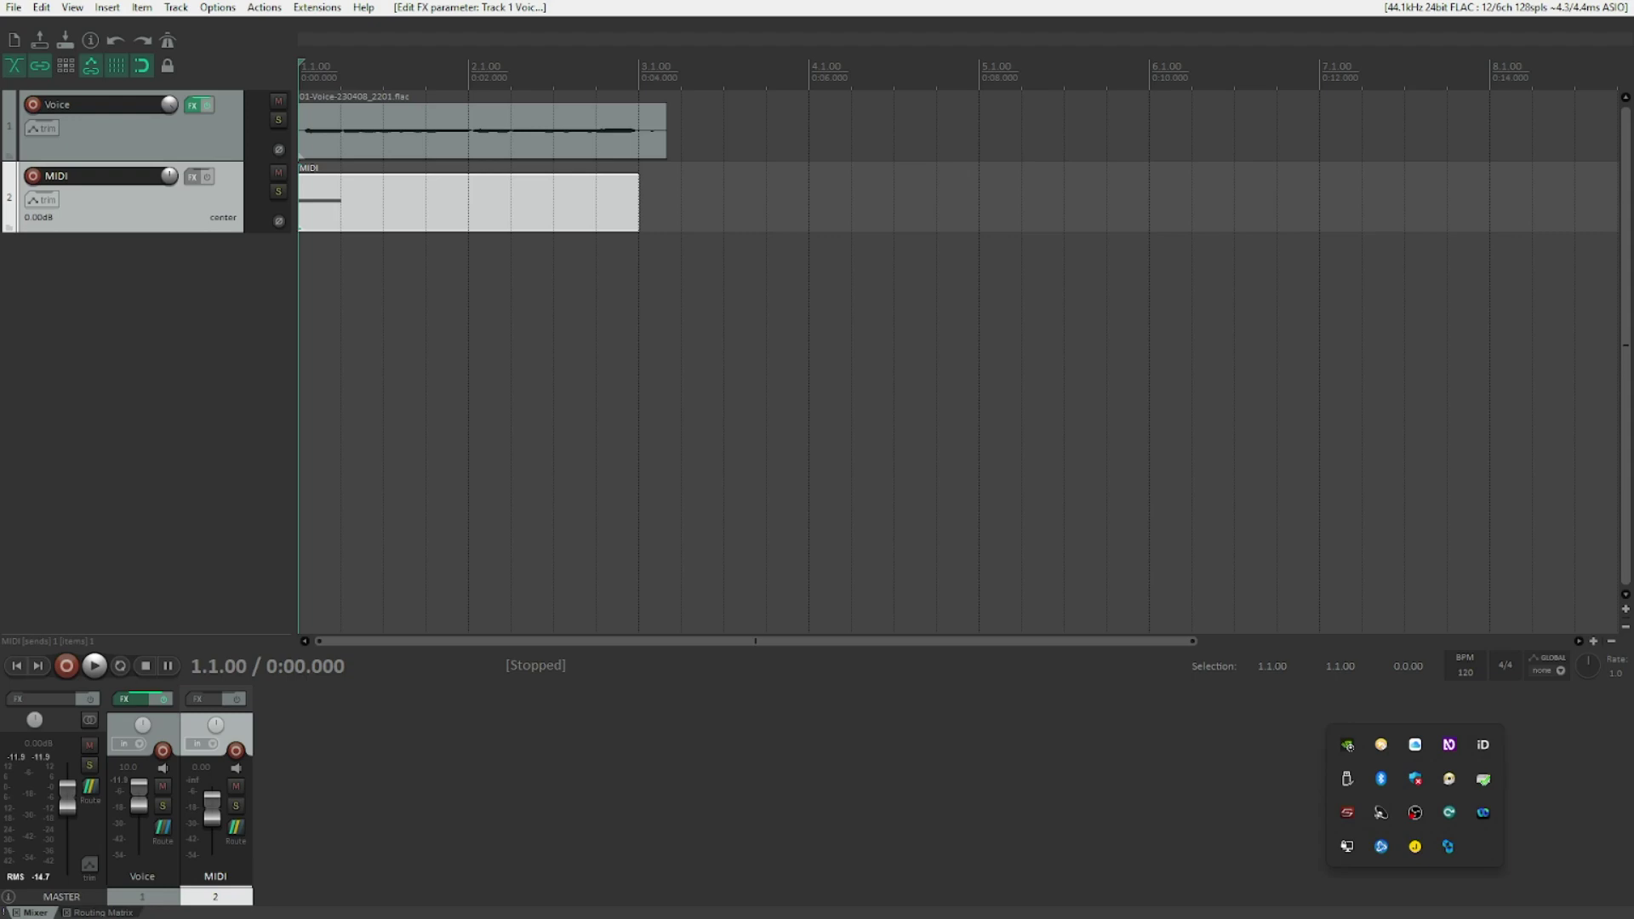
key(ctrl+a)
key(ctrl+alt+e)
key(Escape)
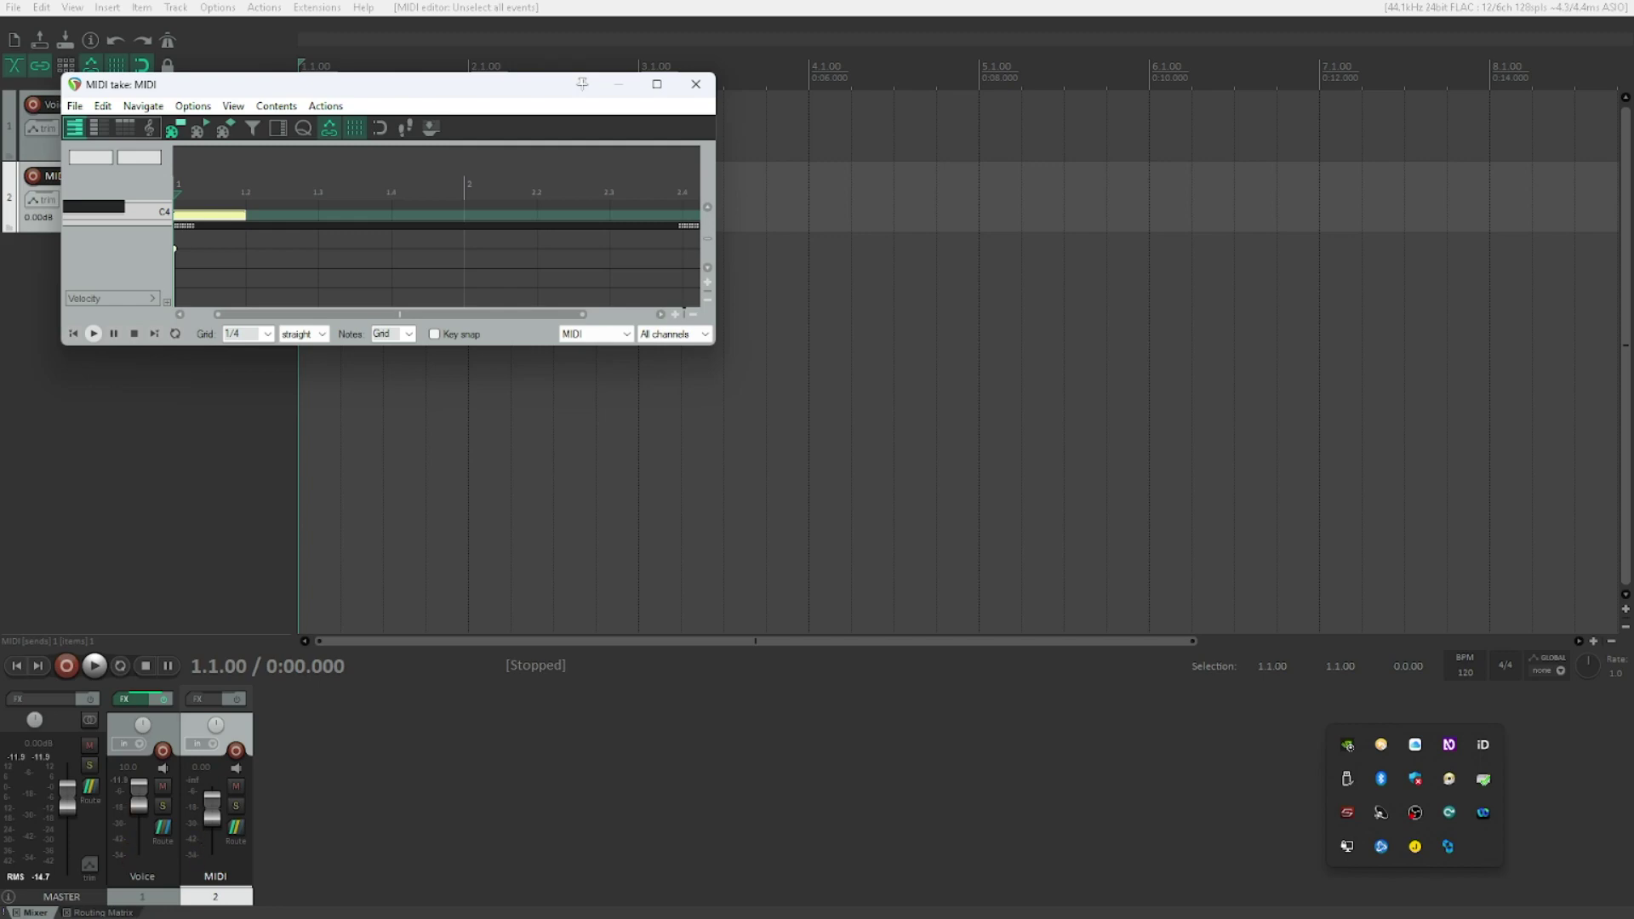
key(Right)
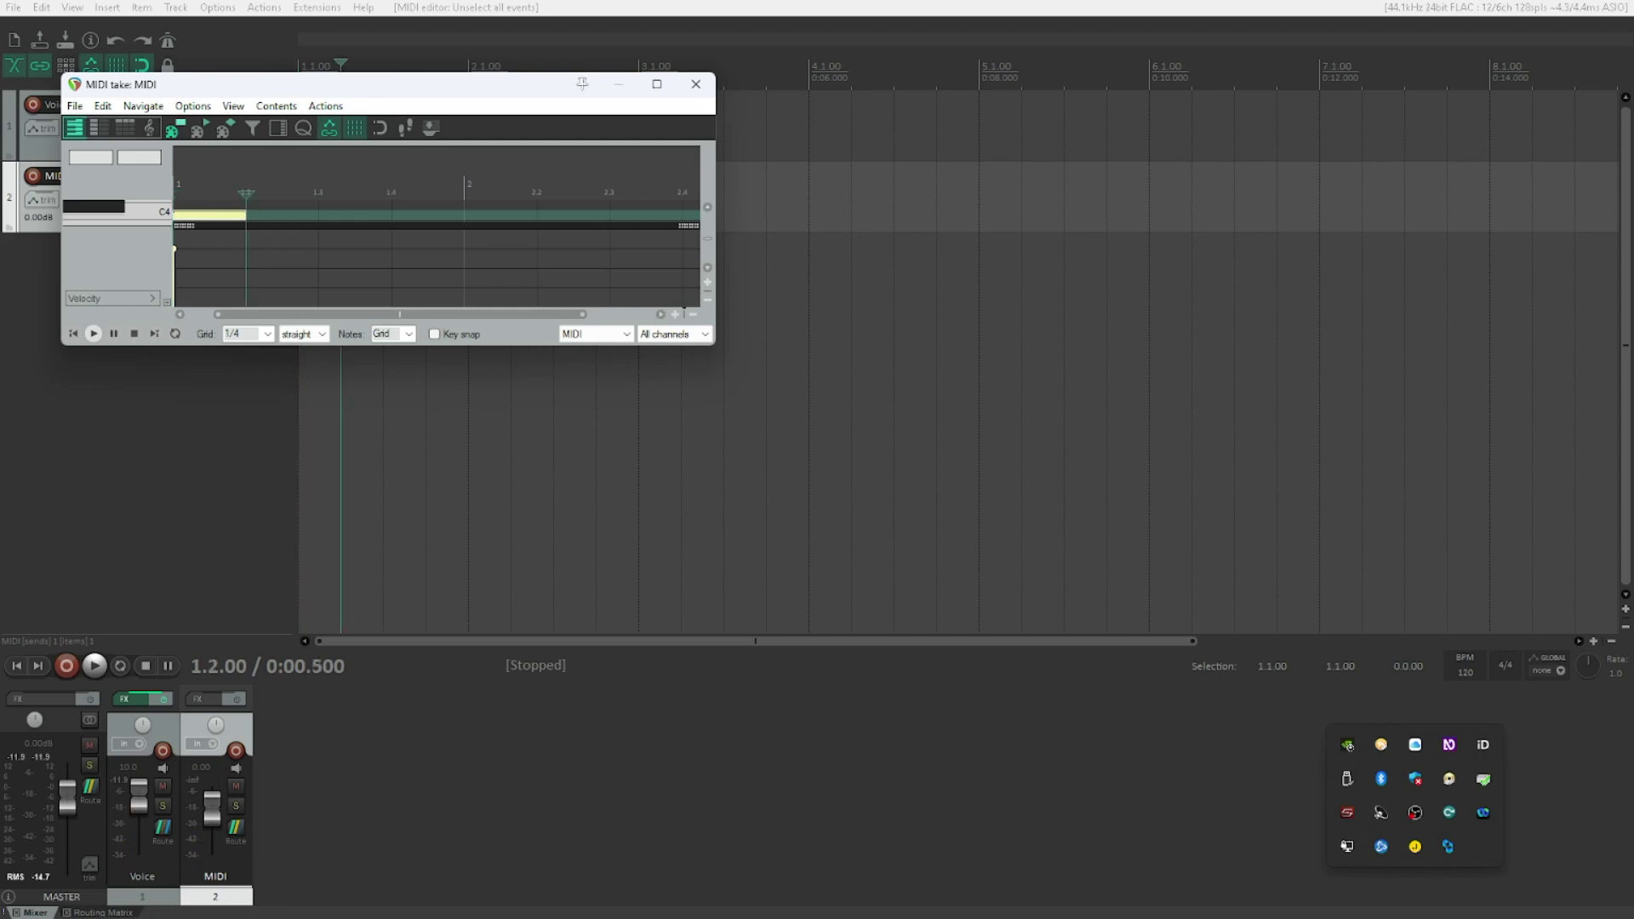
key(Up)
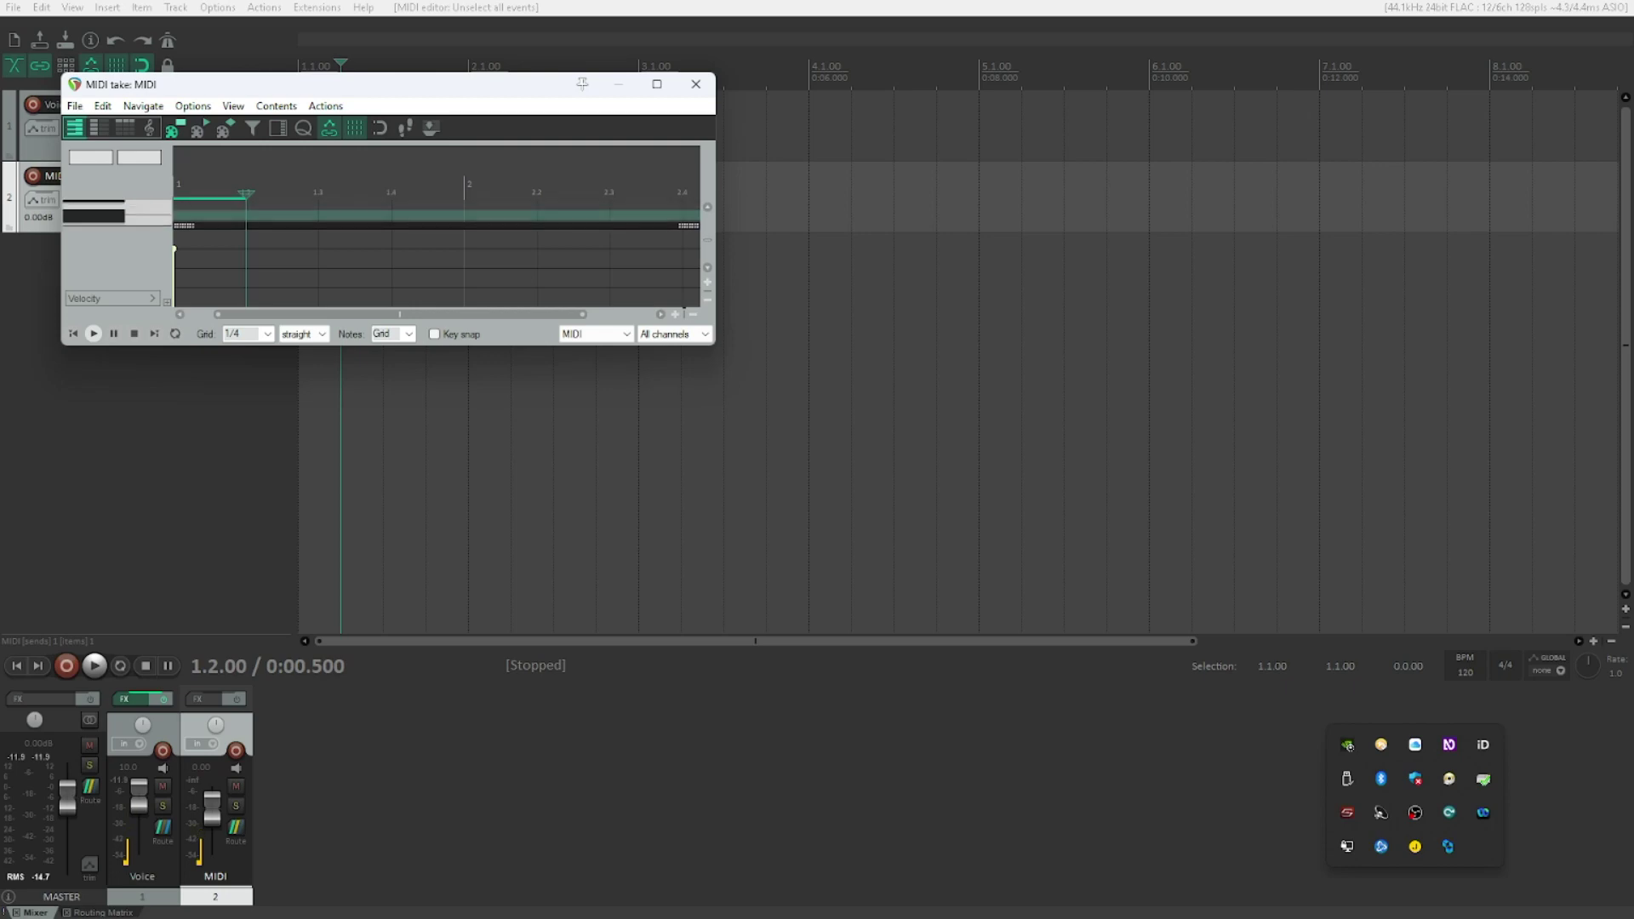
key(Up)
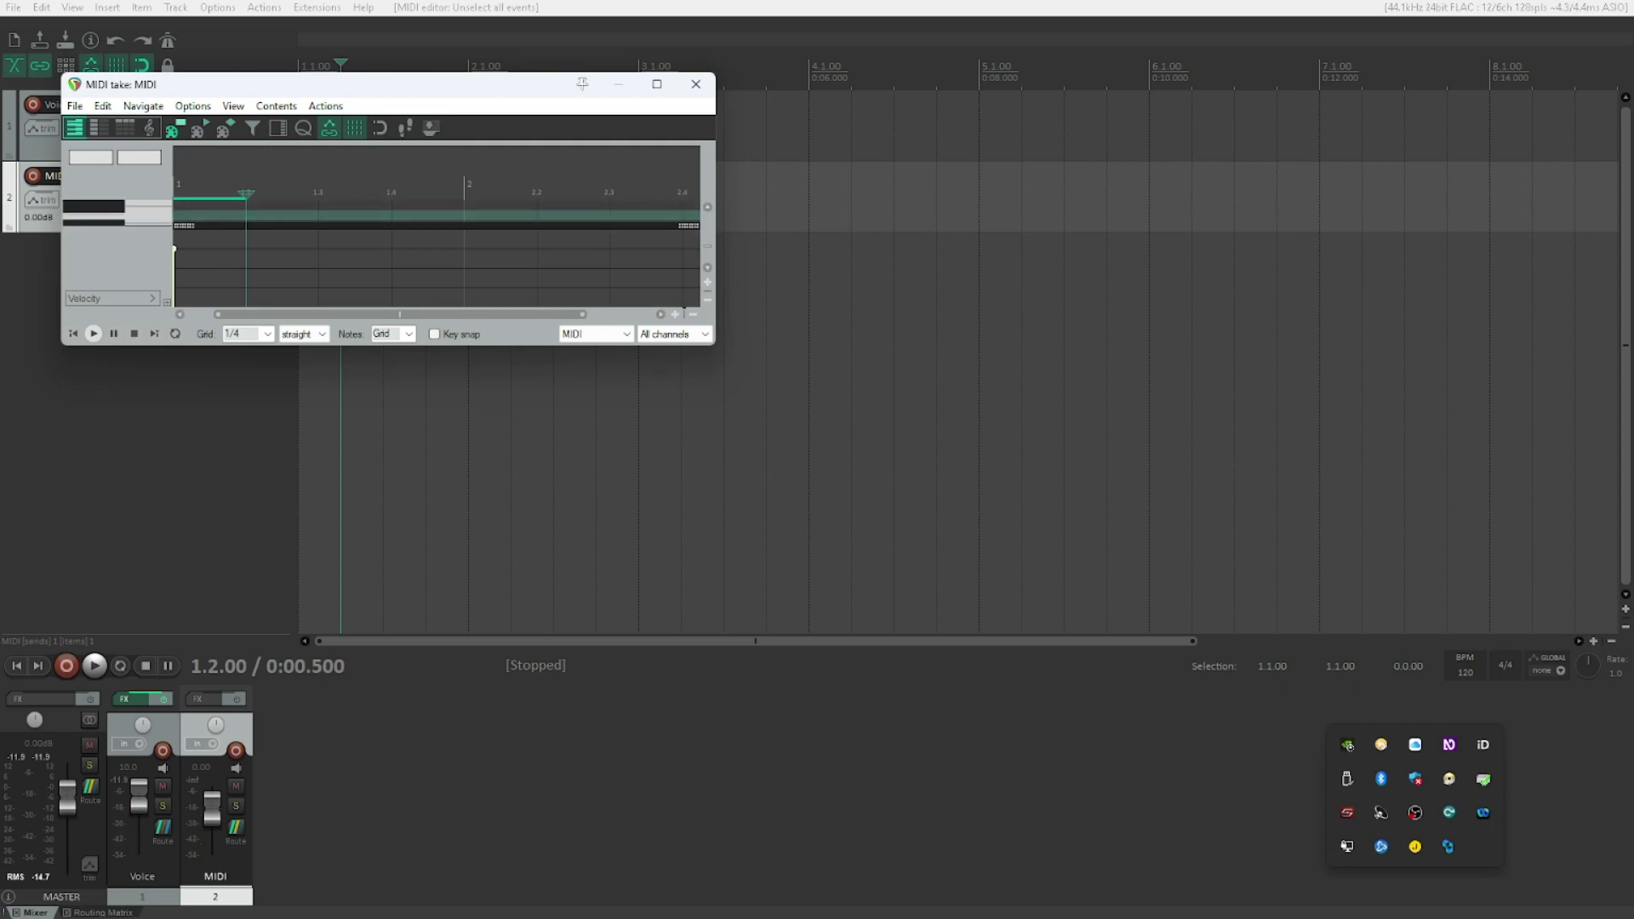
key(i)
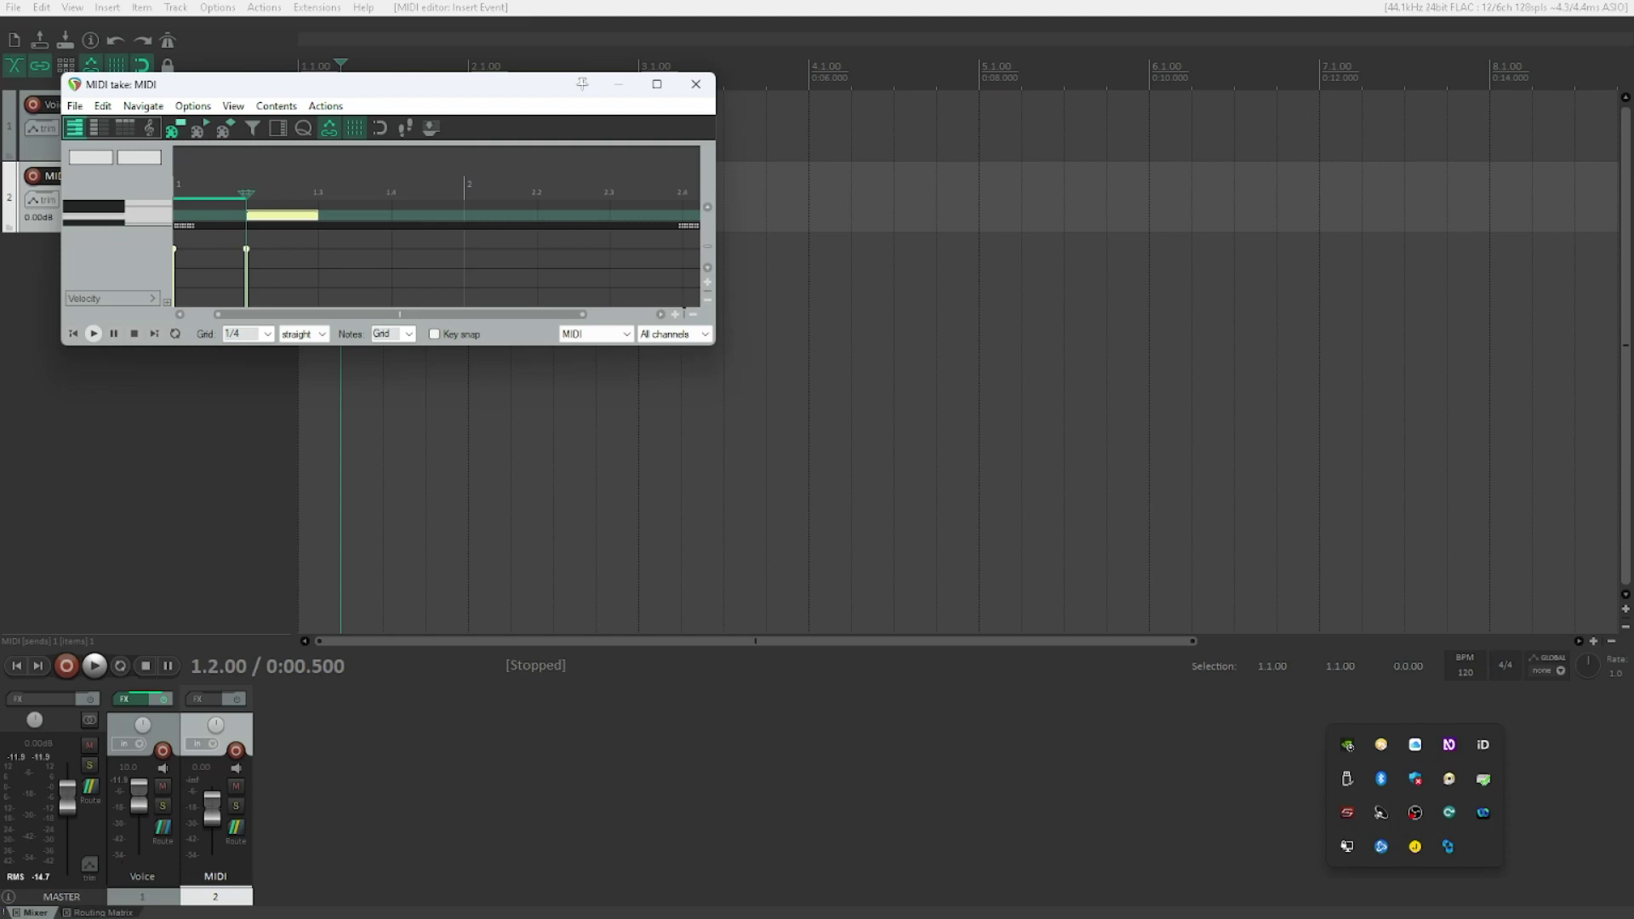
key(Escape)
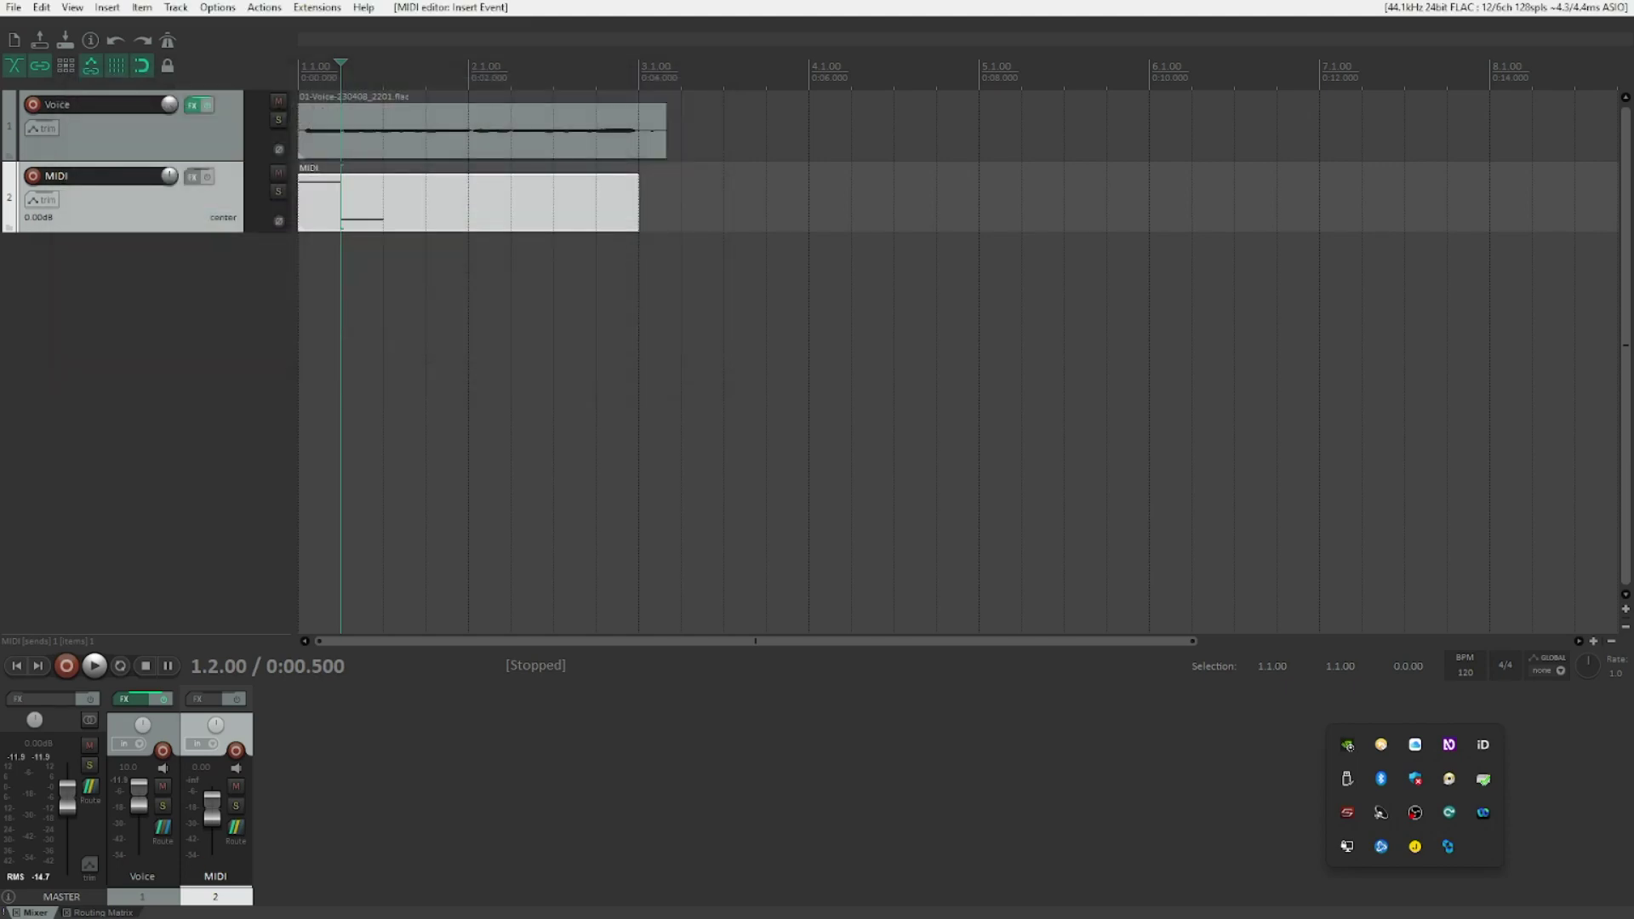
Play the voice from the project start to hear it follow the two MIDI notes
key(Home)
key(space)
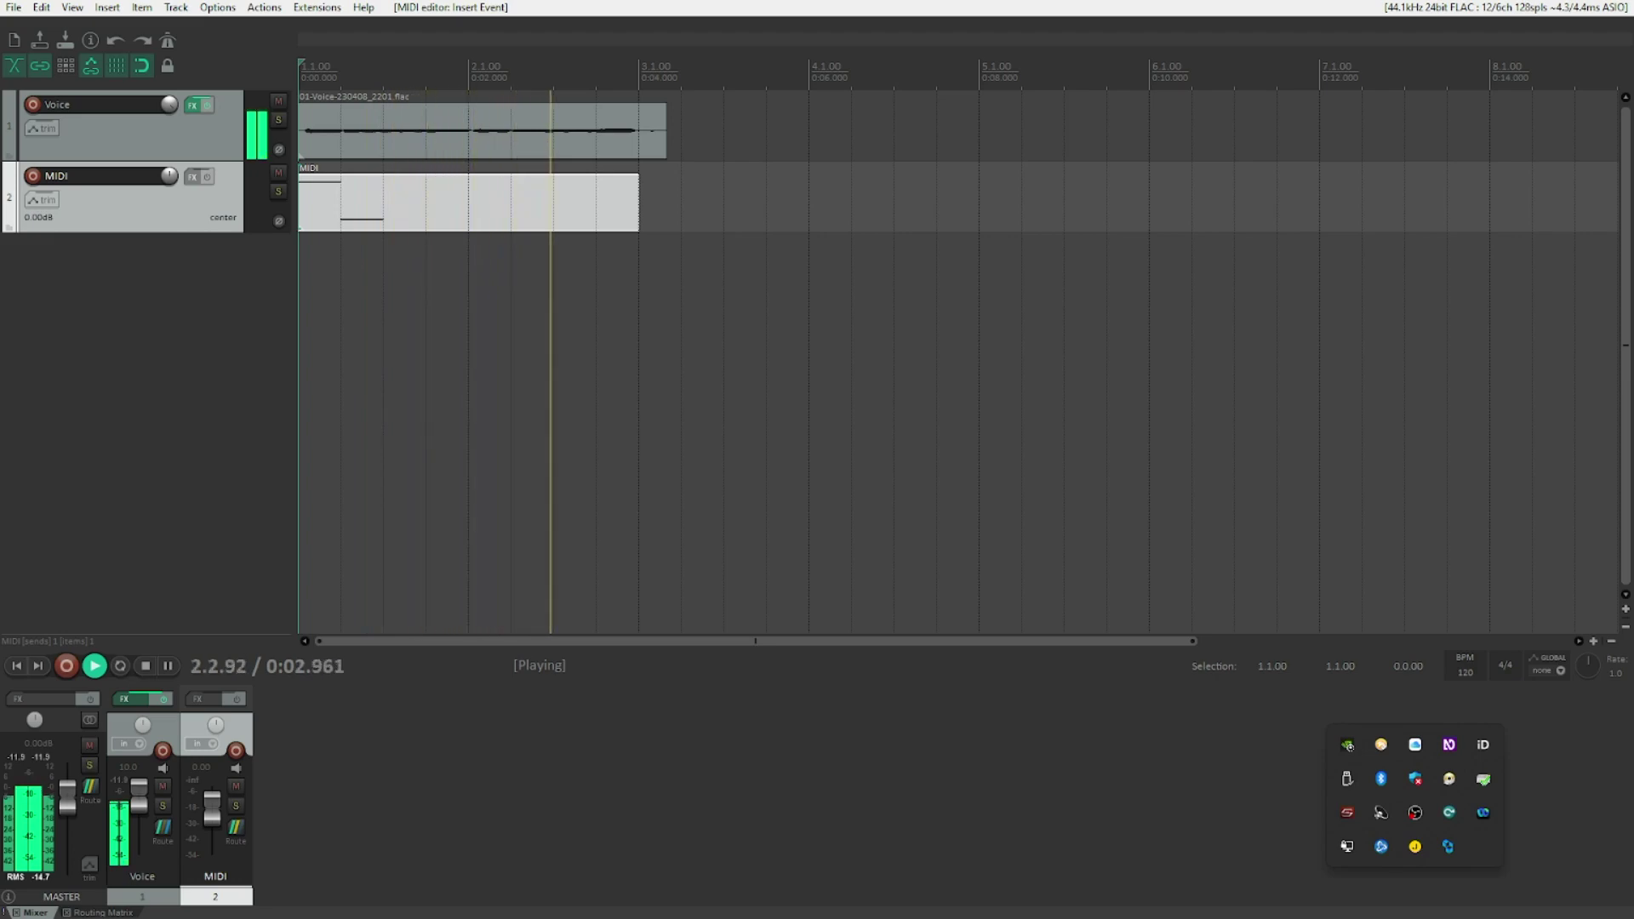
key(space)
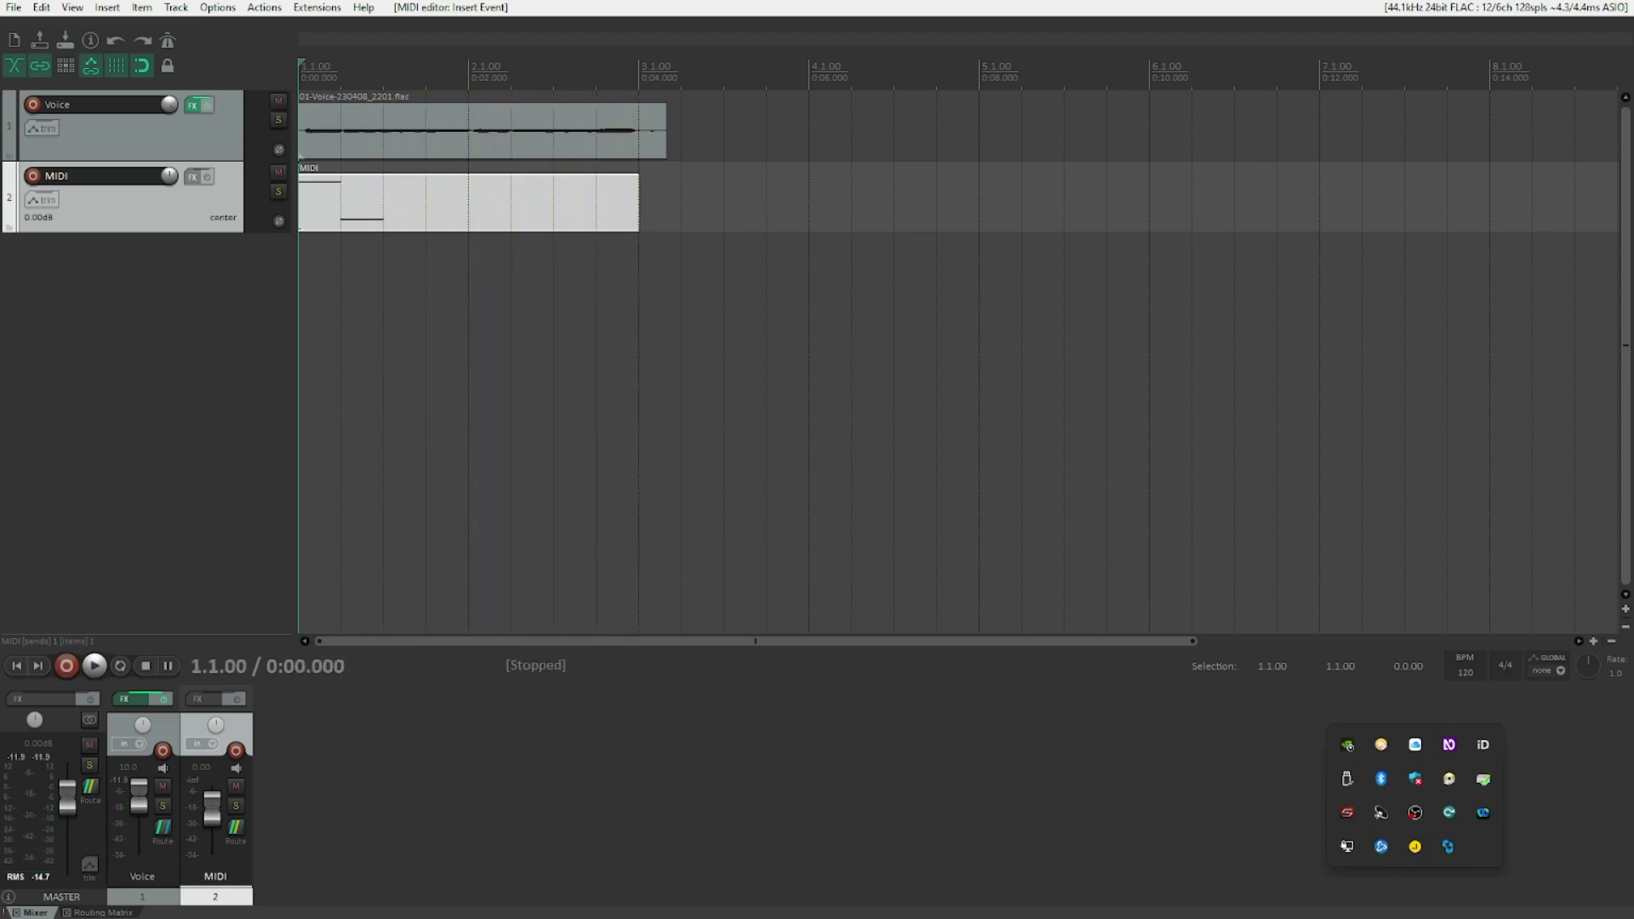